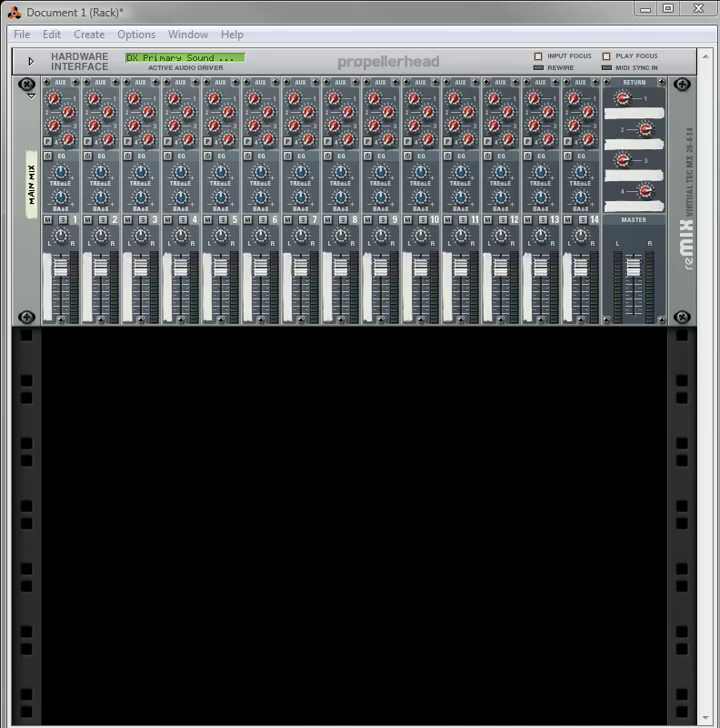
# Add a Combinator below the main mixer with a 14-channel Mixer 1 inside it
pyautogui.rightClick(193, 415)
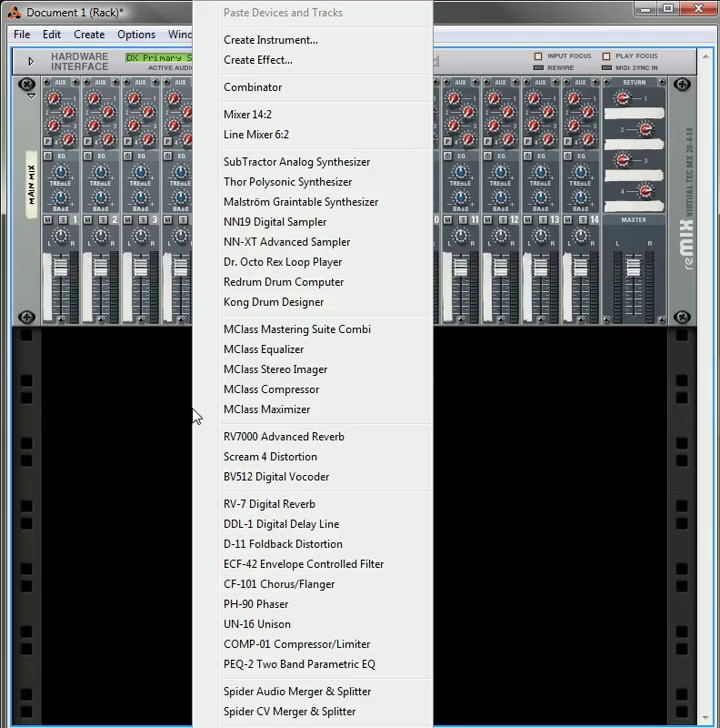
pyautogui.click(287, 100)
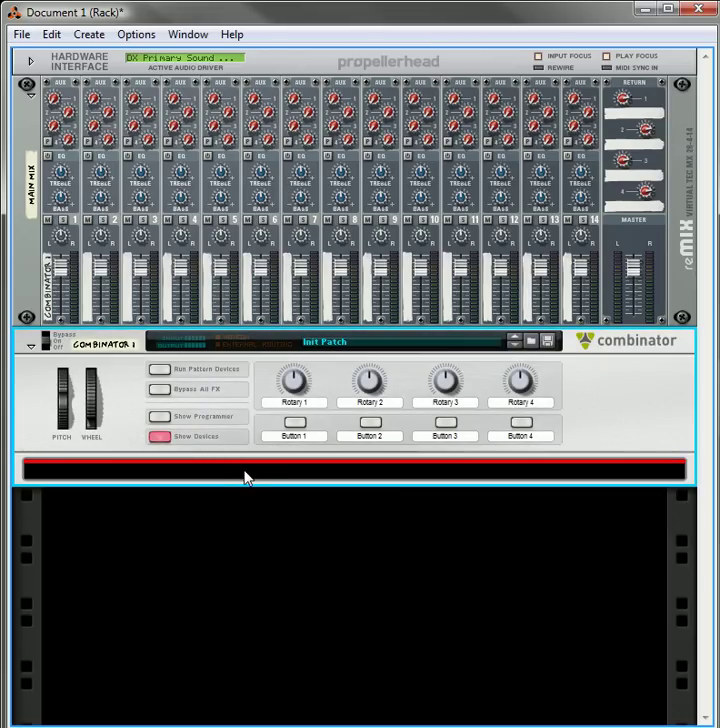
pyautogui.rightClick(245, 478)
pyautogui.moveTo(324, 189)
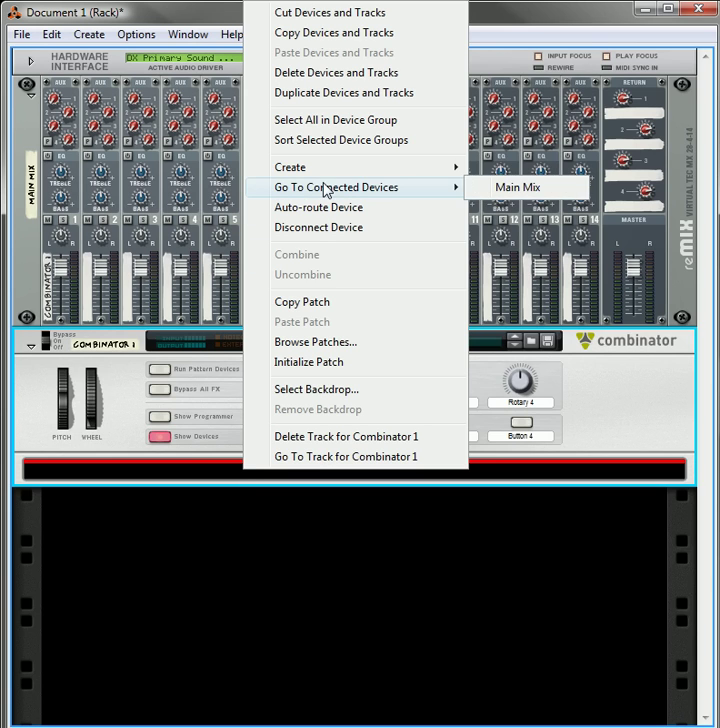
pyautogui.moveTo(410, 172)
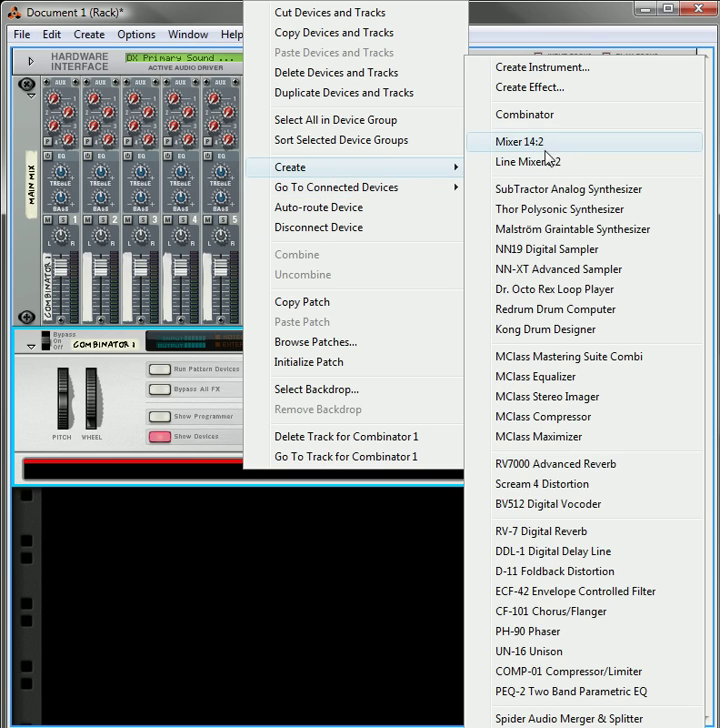
pyautogui.click(502, 141)
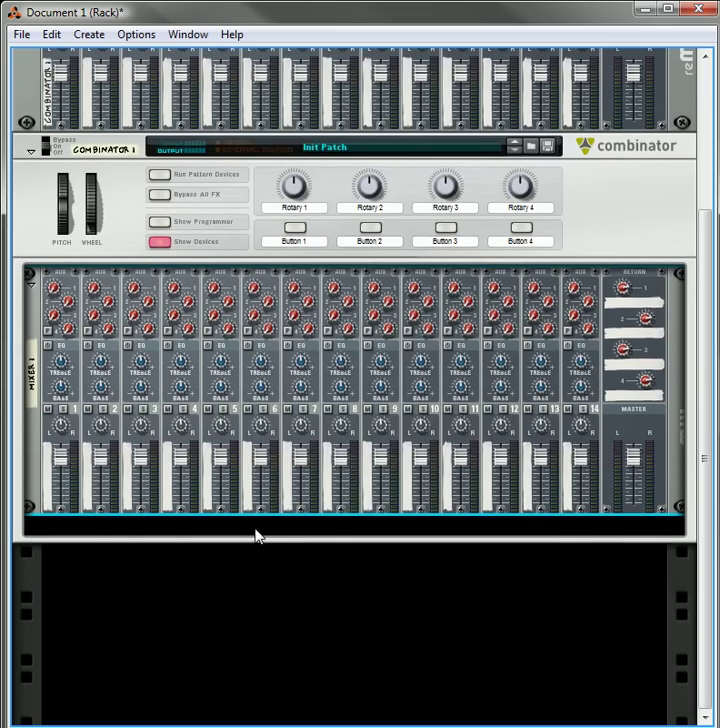
# Add a second Mixer 14:2, Mixer 2, to the Combinator
pyautogui.rightClick(256, 535)
pyautogui.moveTo(370, 228)
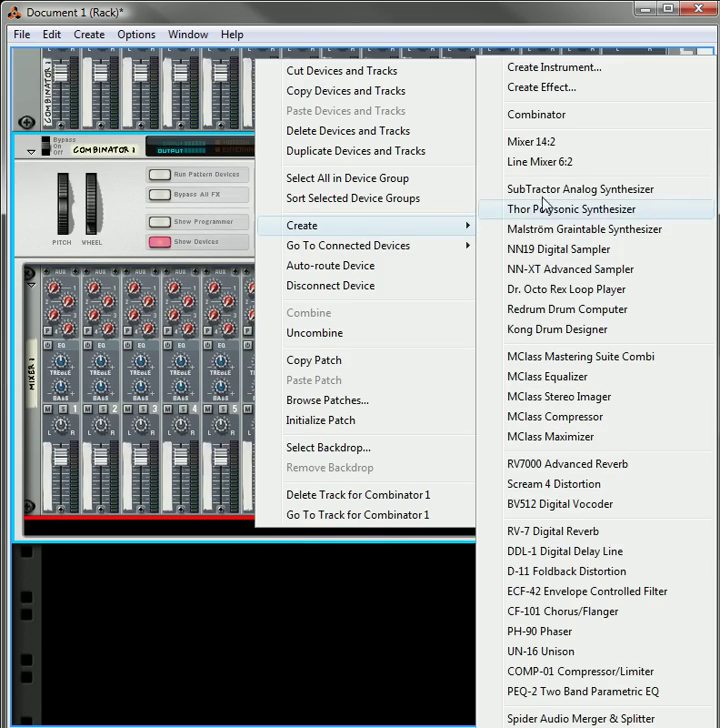
pyautogui.click(552, 141)
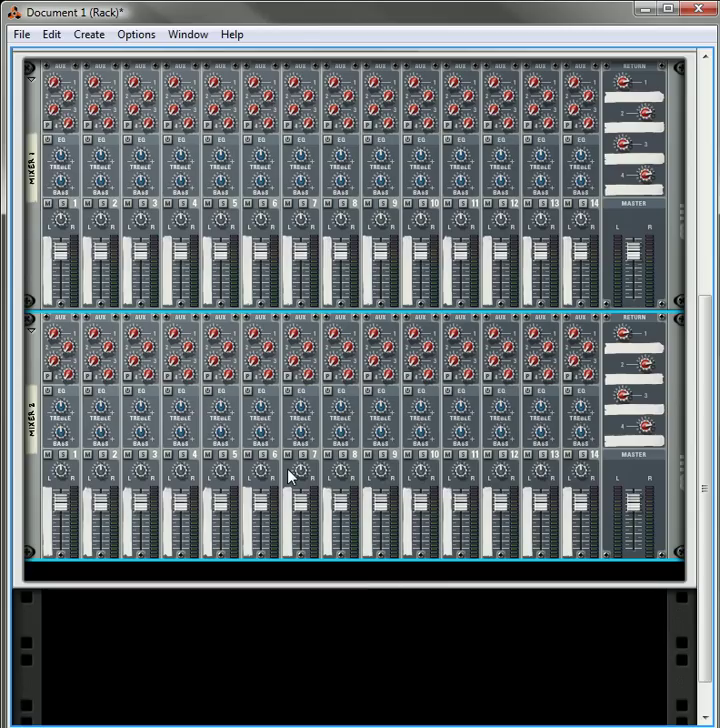
# Create a Kong Drum Designer, Kong 1, in the Combinator below Mixer 2
pyautogui.rightClick(296, 578)
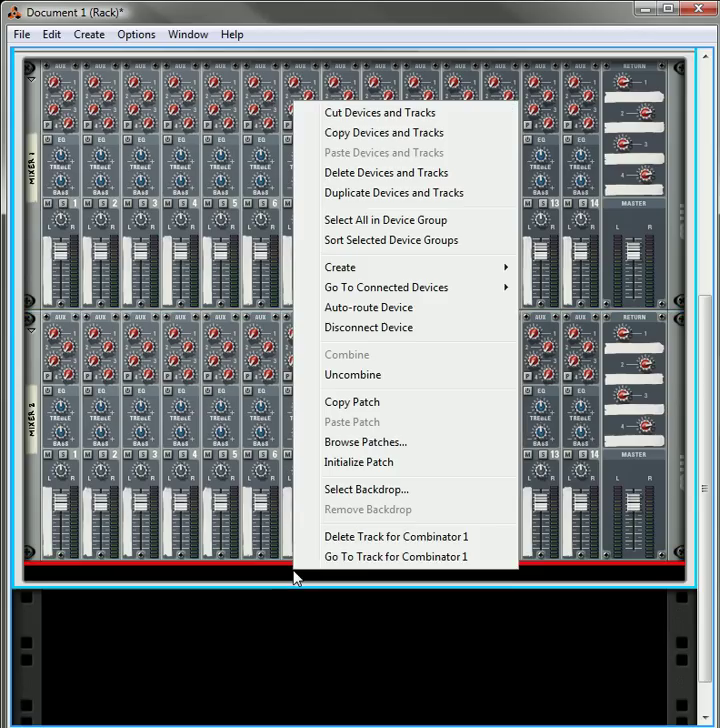
pyautogui.moveTo(487, 271)
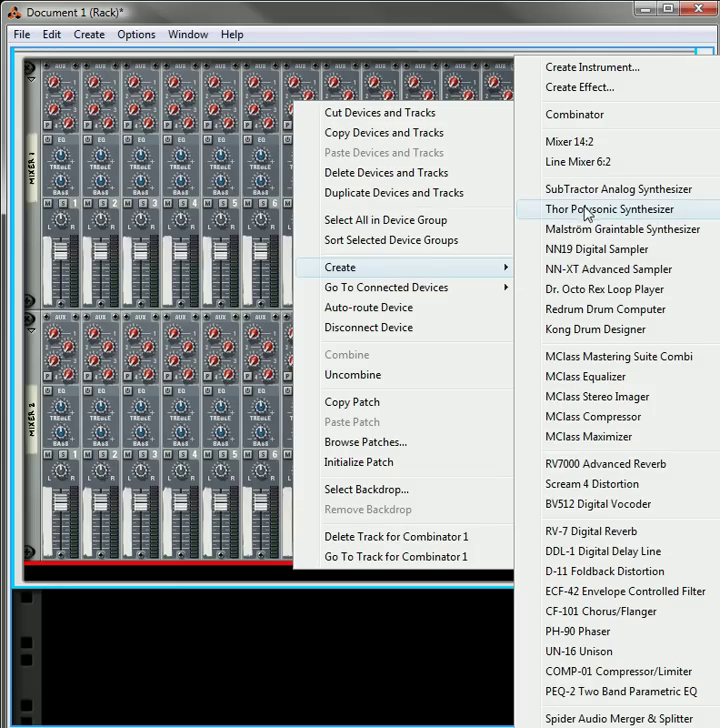
pyautogui.click(596, 329)
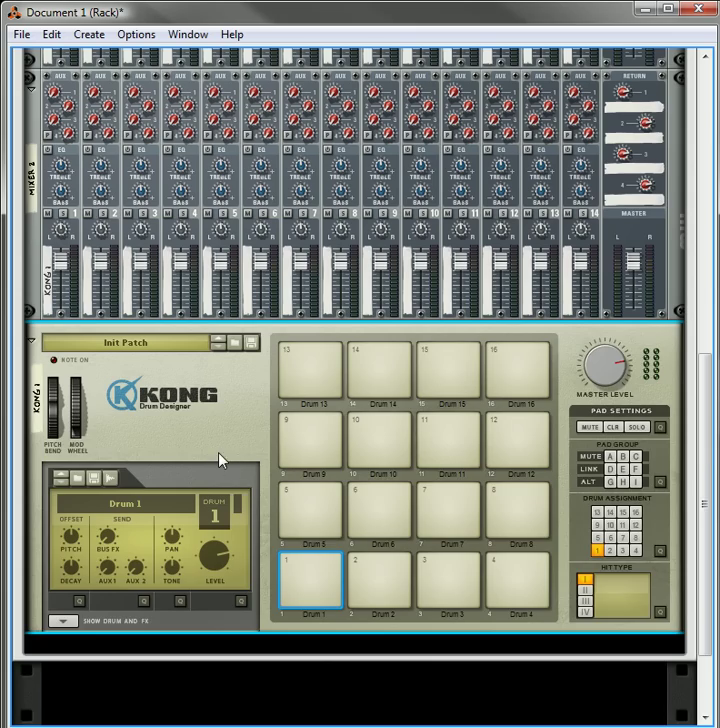
pyautogui.scroll(5, 219, 459)
pyautogui.scroll(-4, 273, 413)
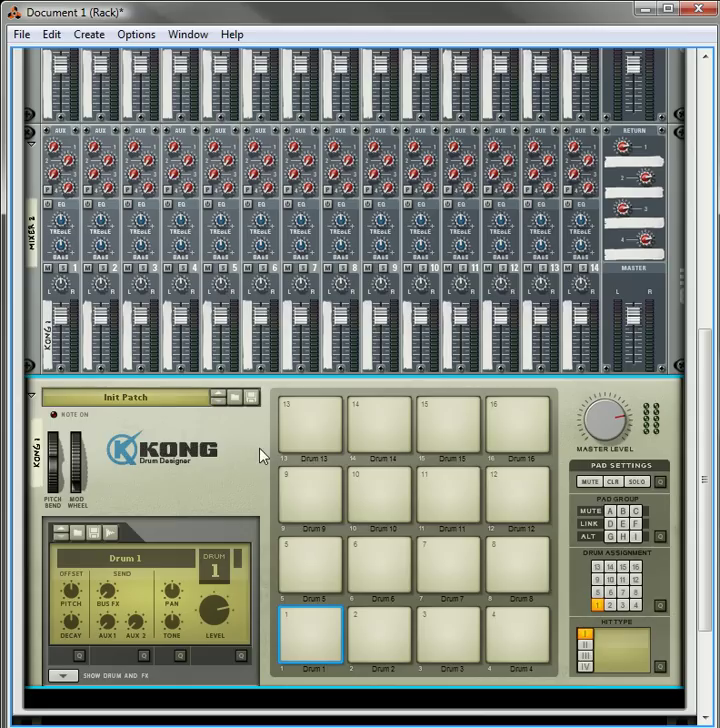
# Load the Deep House.kong patch into Kong 1 from the patch browser
pyautogui.click(203, 398)
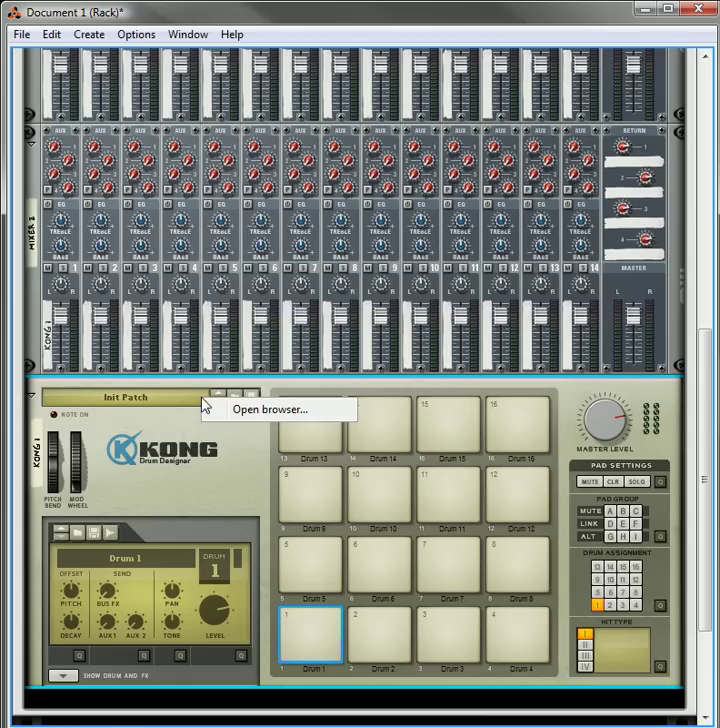
pyautogui.click(253, 412)
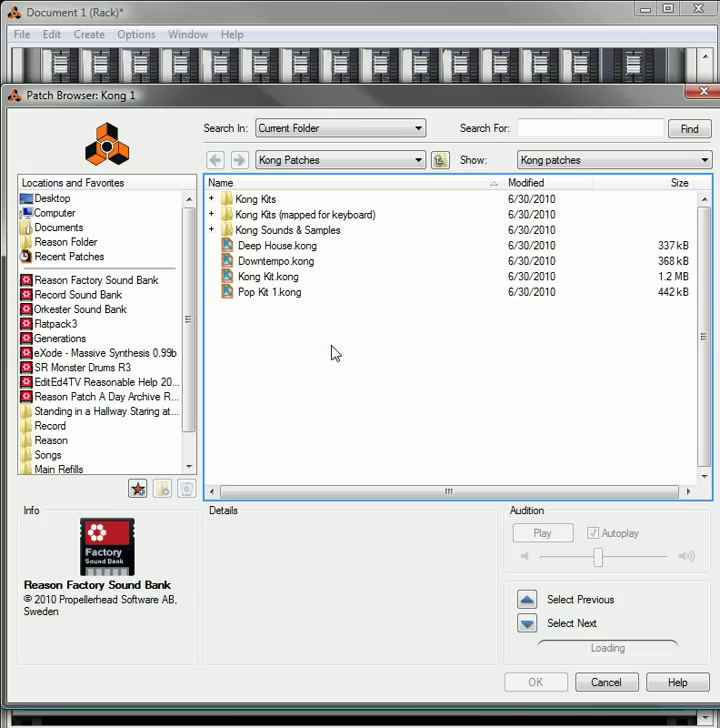
pyautogui.click(247, 245)
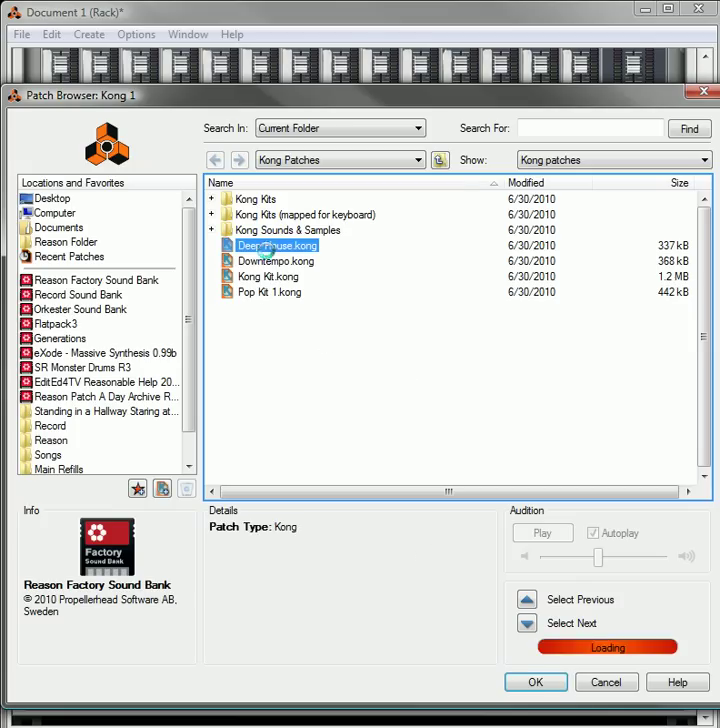
pyautogui.click(537, 682)
# Audition Deep House pads 2 through 16, from CLAP to the FX sound
pyautogui.scroll(-3, 346, 570)
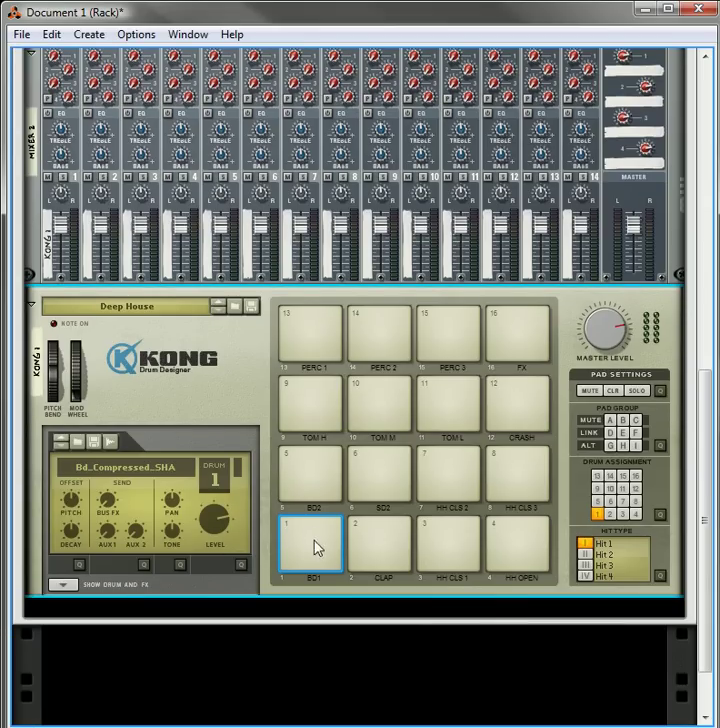
pyautogui.click(390, 548)
pyautogui.click(465, 548)
pyautogui.click(515, 548)
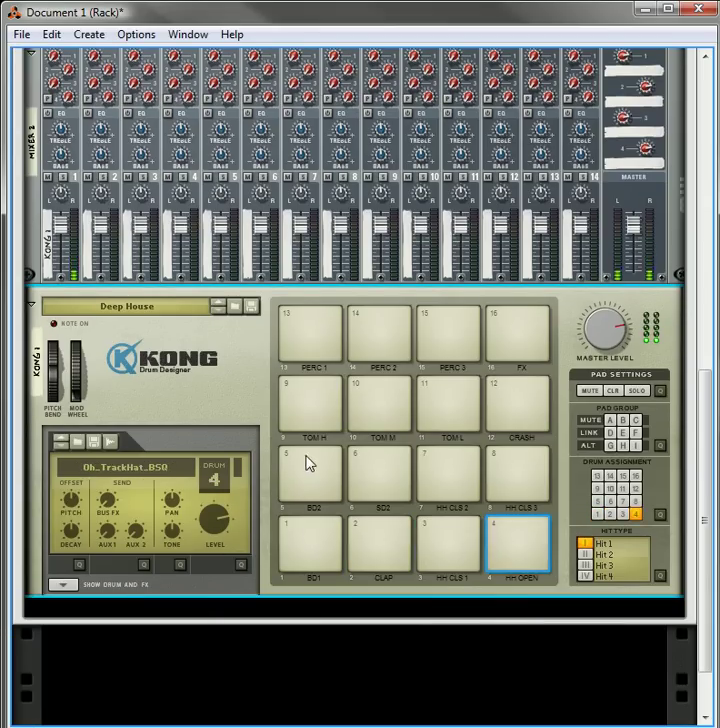
pyautogui.click(309, 463)
pyautogui.click(370, 476)
pyautogui.click(450, 475)
pyautogui.click(512, 473)
pyautogui.click(309, 403)
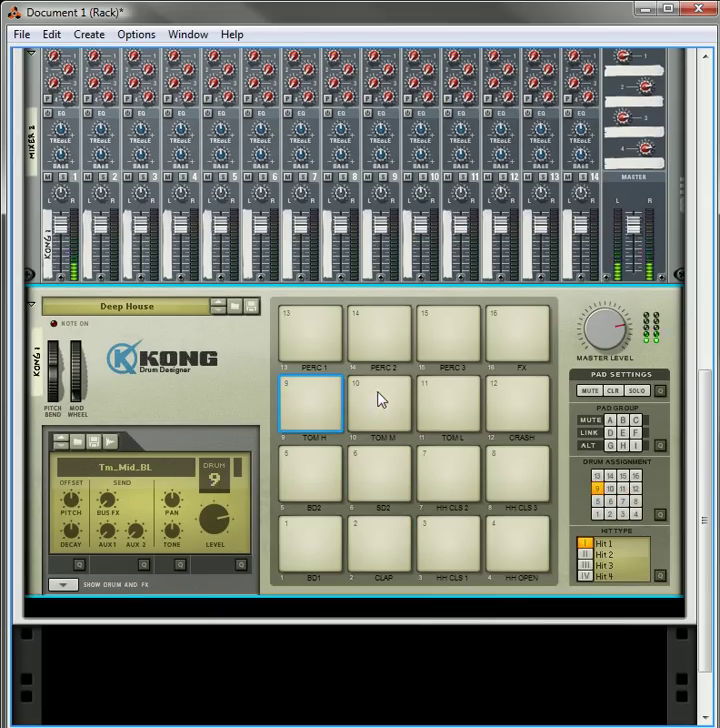
pyautogui.click(380, 402)
pyautogui.click(462, 400)
pyautogui.click(515, 400)
pyautogui.click(305, 332)
pyautogui.click(378, 332)
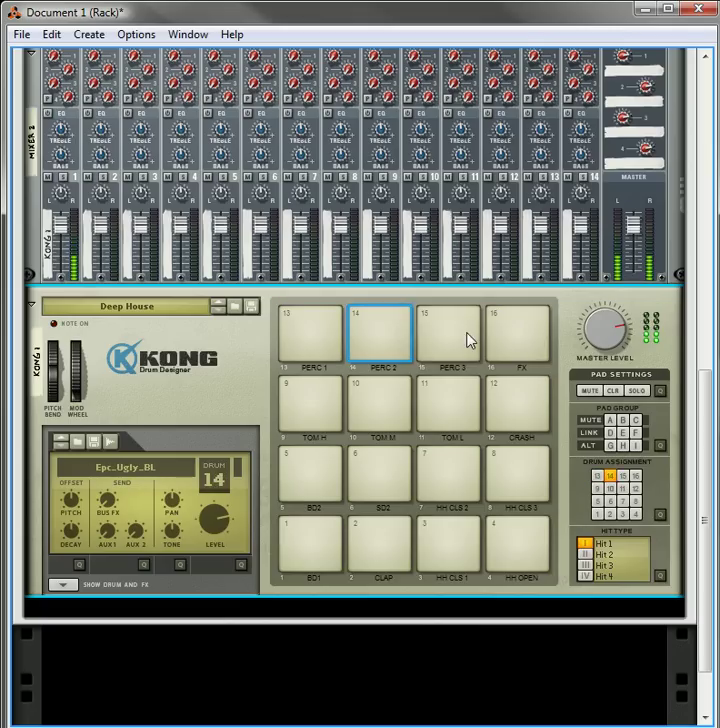
pyautogui.click(450, 332)
pyautogui.click(540, 345)
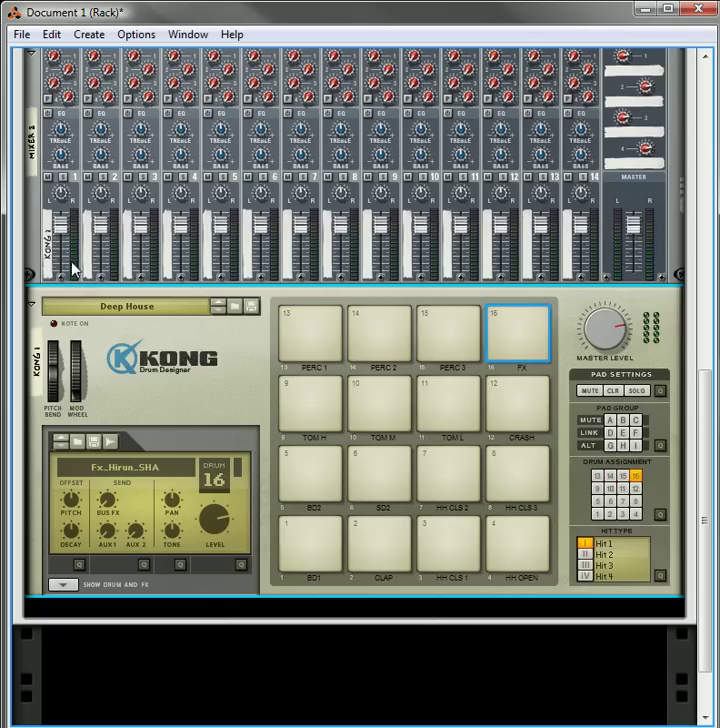
pyautogui.scroll(3, 60, 260)
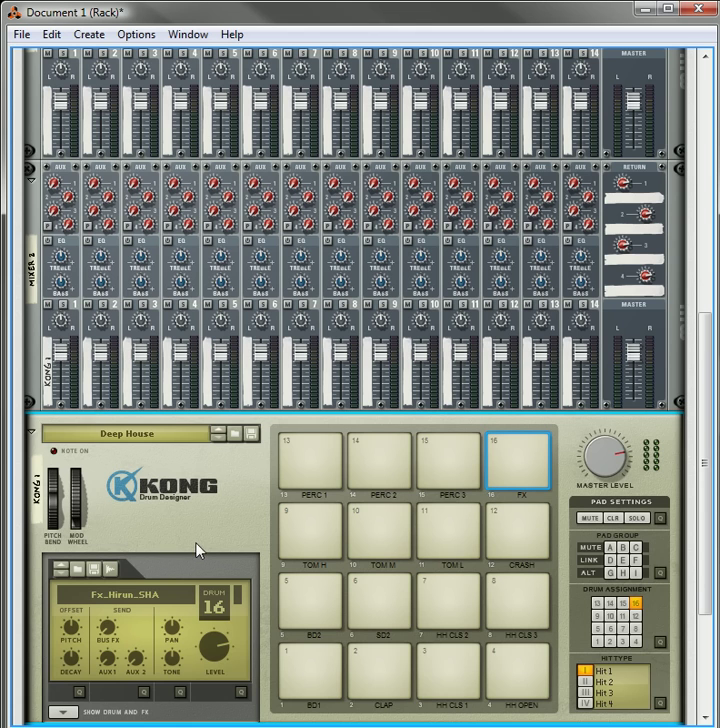
# Flip the rack to its back and unplug Kong's main outputs from Mixer 2
pyautogui.press('Tab')
pyautogui.moveTo(93, 660); pyautogui.dragTo(487, 463)
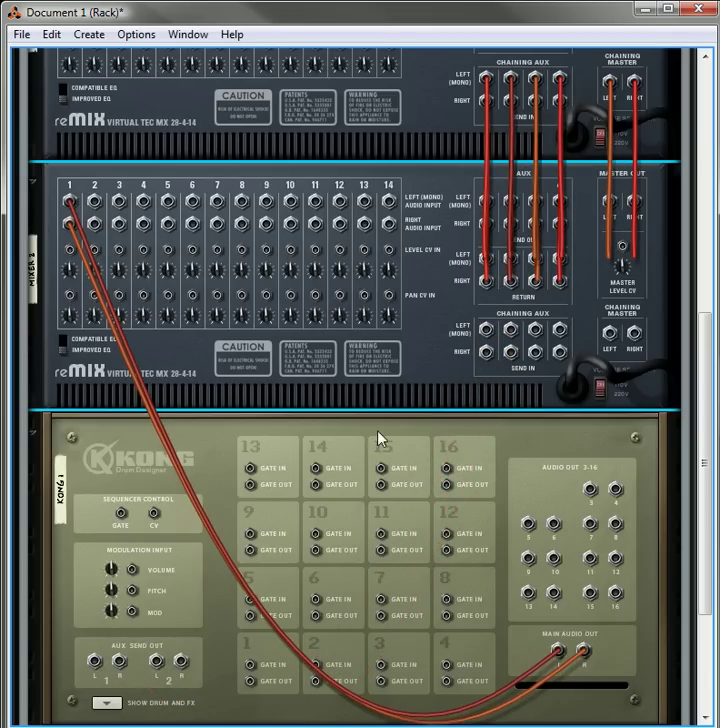
pyautogui.moveTo(82, 226); pyautogui.dragTo(491, 536)
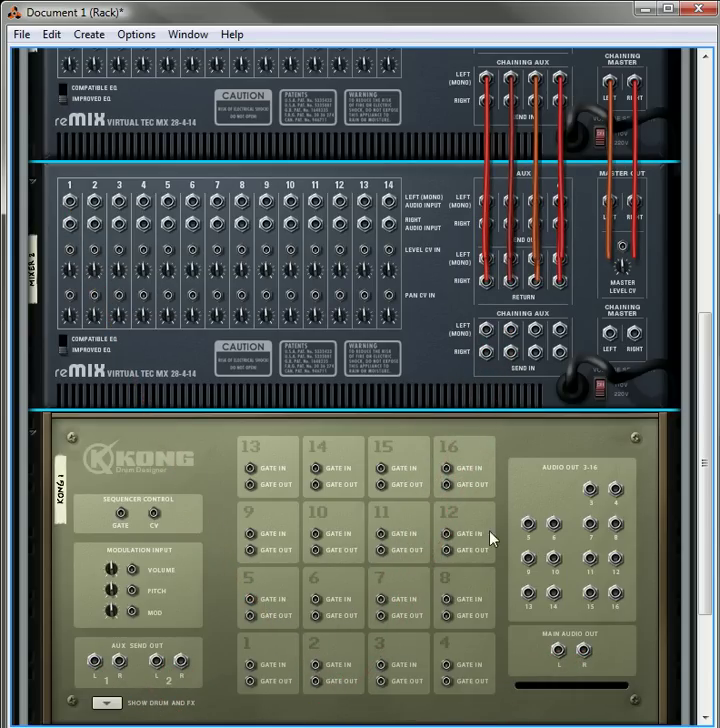
# Cable Kong's Main Audio Out L/R into Mixer 1 channels 1 and 2
pyautogui.scroll(1, 537, 523)
pyautogui.scroll(1, 610, 572)
pyautogui.scroll(-2, 595, 546)
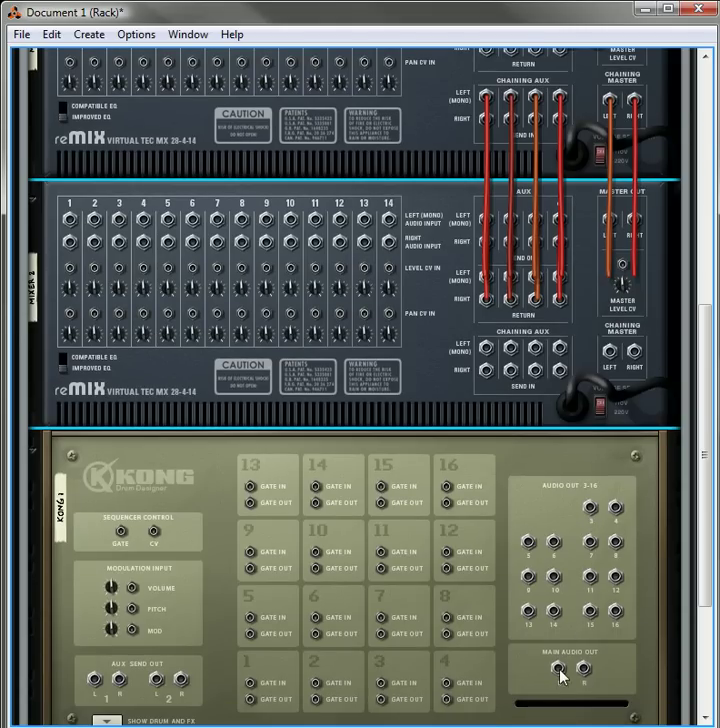
pyautogui.moveTo(559, 676); pyautogui.dragTo(97, 155)
pyautogui.scroll(-4, 580, 714)
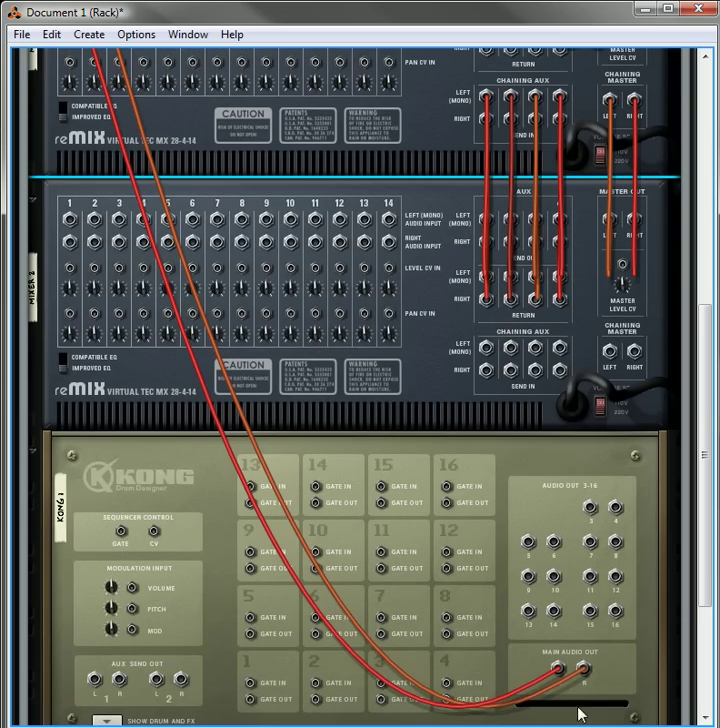
# Cable three more of Kong's separate audio outputs into Mixer 1 channel inputs
pyautogui.moveTo(591, 508); pyautogui.dragTo(143, 167)
pyautogui.scroll(-5, 370, 410)
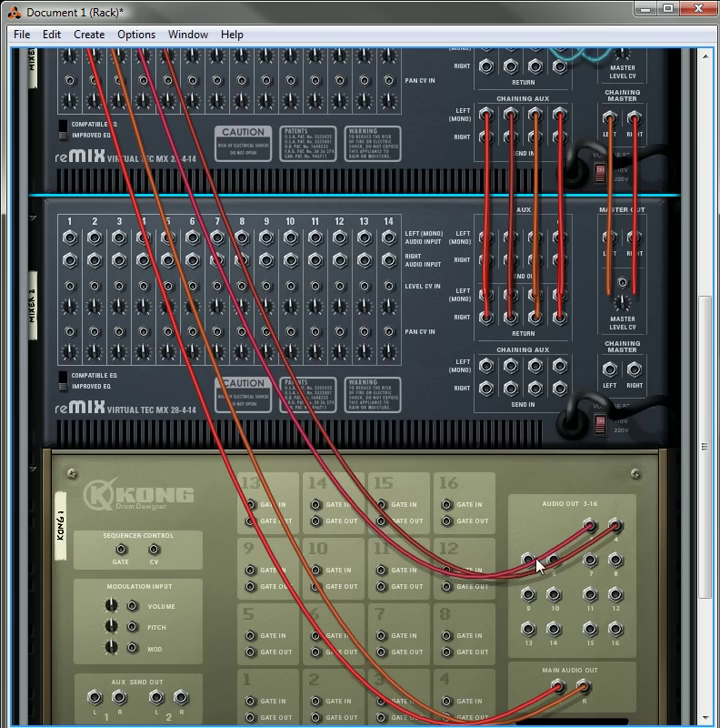
pyautogui.moveTo(538, 564); pyautogui.dragTo(192, 155)
pyautogui.scroll(-4, 470, 505)
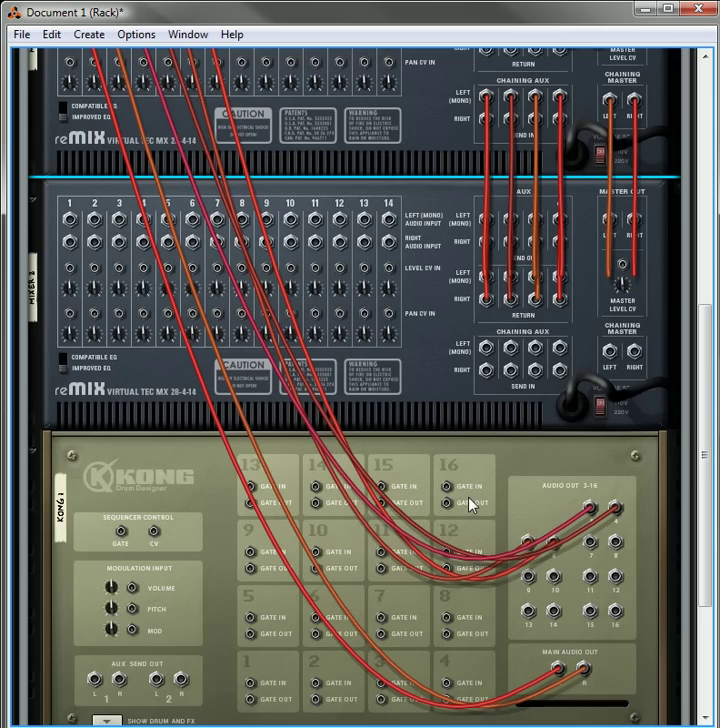
pyautogui.moveTo(588, 523); pyautogui.dragTo(217, 151)
pyautogui.scroll(-3, 560, 621)
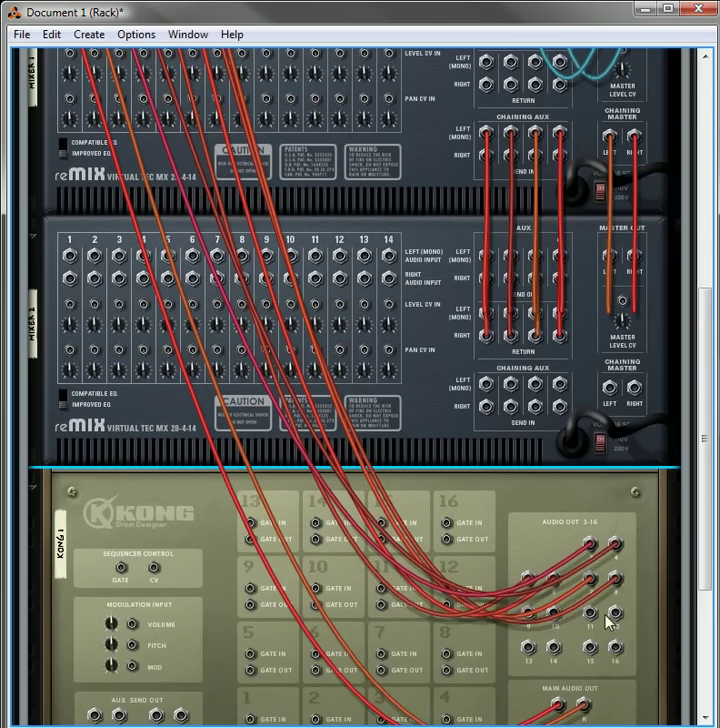
pyautogui.scroll(3, 247, 212)
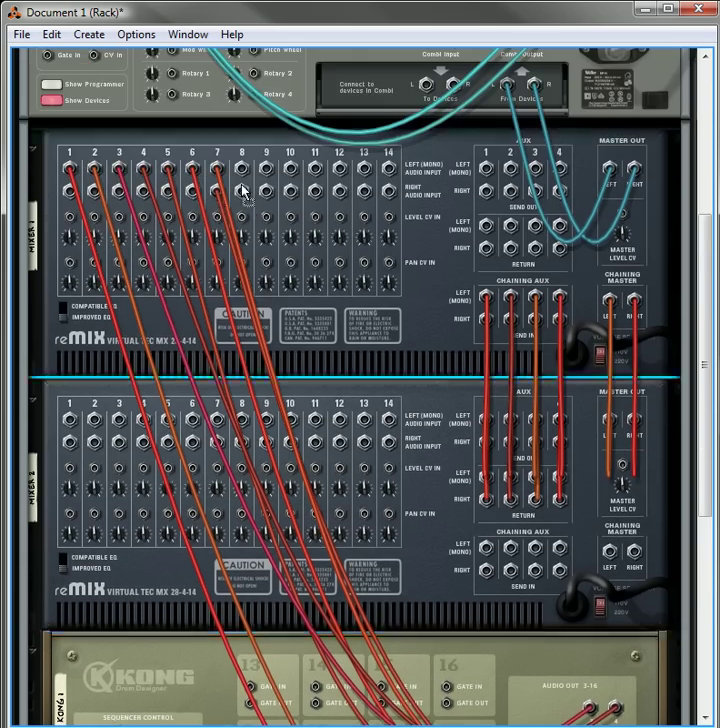
# Cable Kong outputs into Mixer 1 channel 8 and the remaining inputs through 14
pyautogui.moveTo(240, 190)
pyautogui.mouseDown()
pyautogui.moveTo(243, 182)
pyautogui.moveTo(240, 193)
pyautogui.mouseUp()
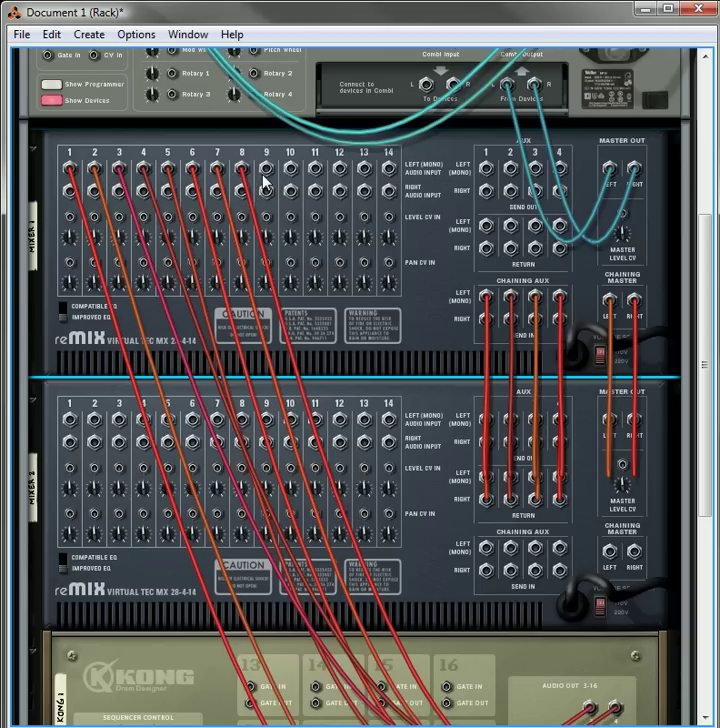
pyautogui.scroll(-3, 430, 551)
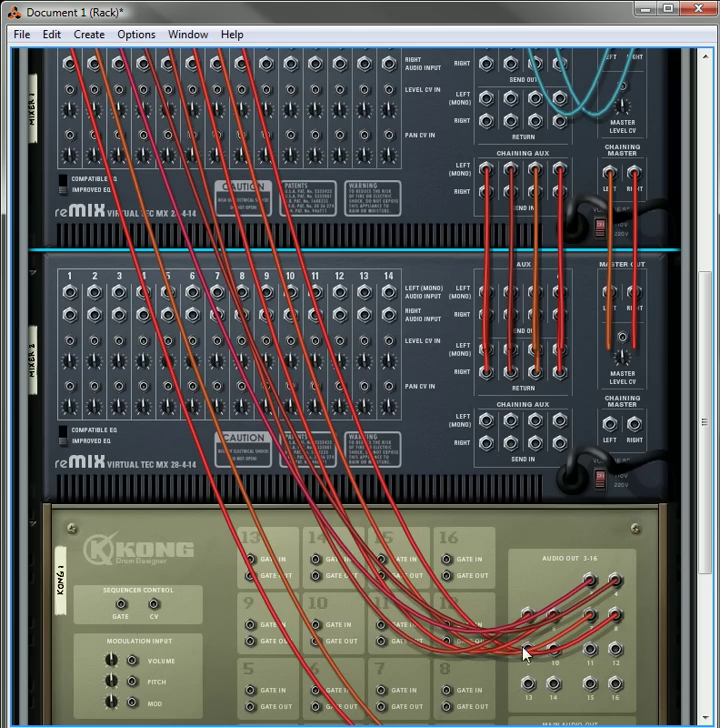
pyautogui.moveTo(530, 652); pyautogui.dragTo(290, 170)
pyautogui.scroll(-1, 343, 368)
pyautogui.scroll(-3, 343, 368)
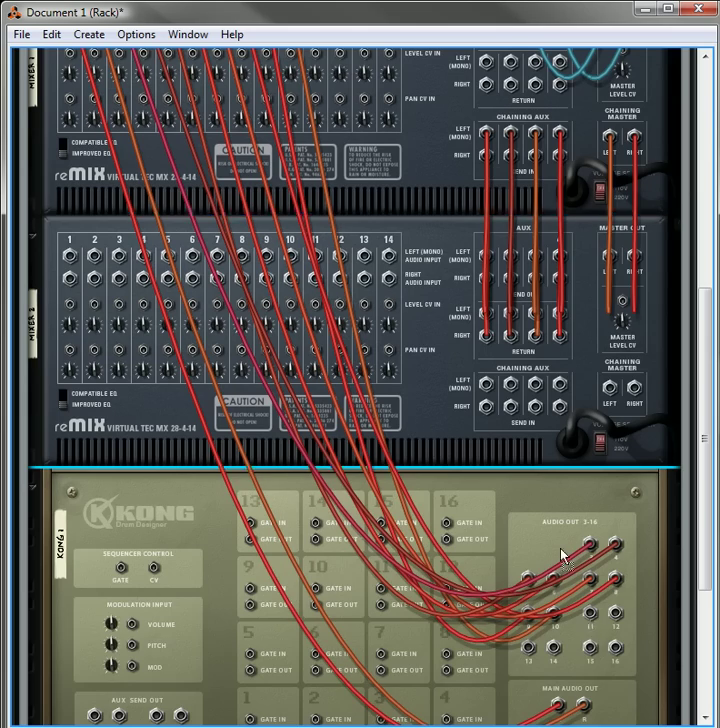
pyautogui.moveTo(562, 556); pyautogui.dragTo(341, 133)
pyautogui.scroll(-5, 497, 400)
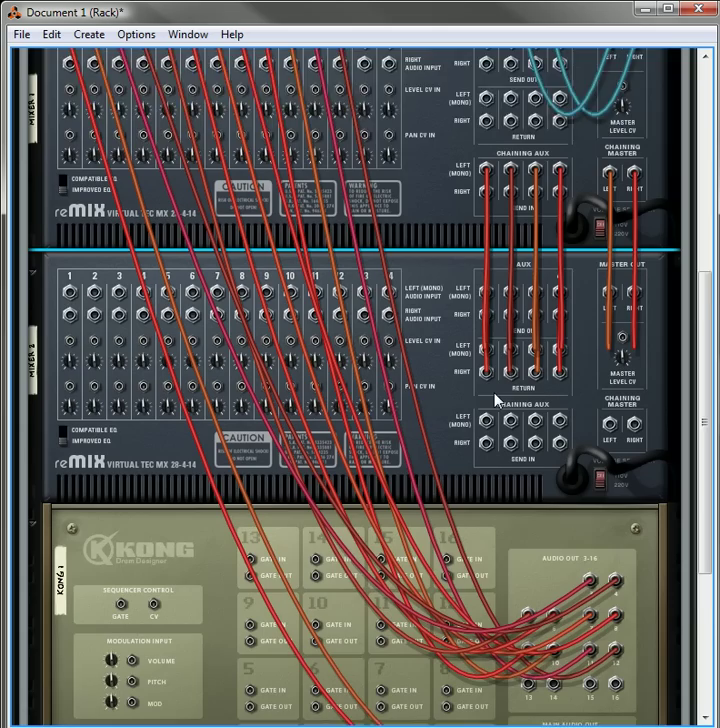
pyautogui.moveTo(525, 577); pyautogui.dragTo(391, 190)
pyautogui.scroll(-4, 460, 354)
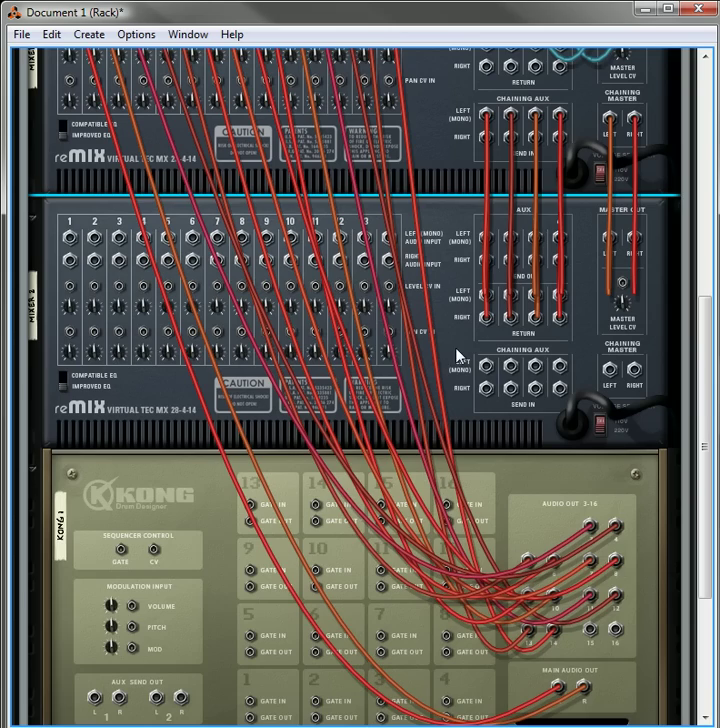
# Patch Kong Audio Out 15 and 16 into Mixer 2 channels 1 and 2, then review the cabling
pyautogui.moveTo(593, 630); pyautogui.dragTo(96, 244)
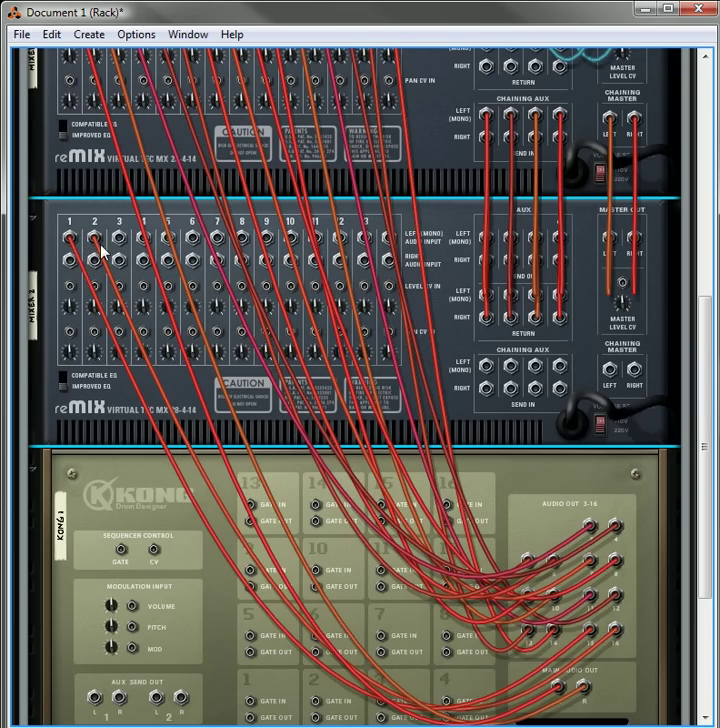
pyautogui.scroll(-2, 528, 572)
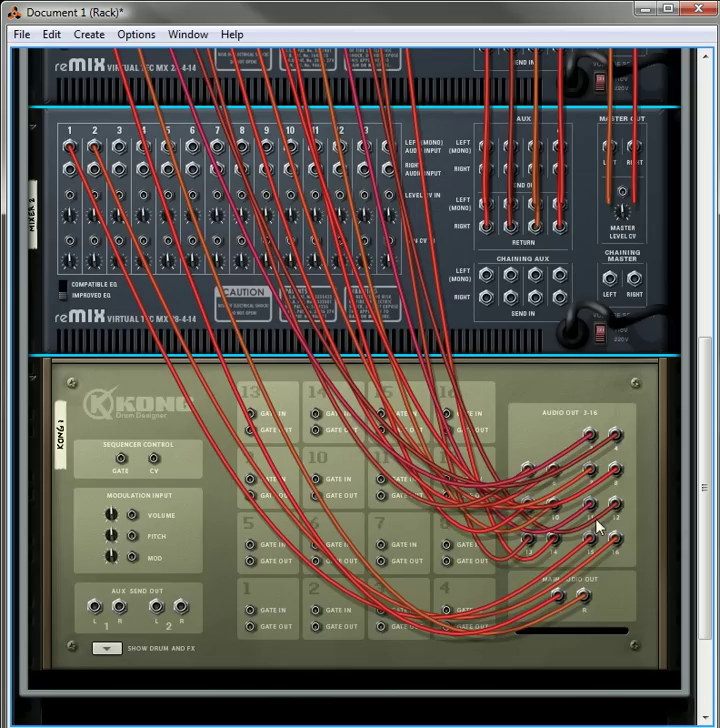
pyautogui.scroll(3, 553, 505)
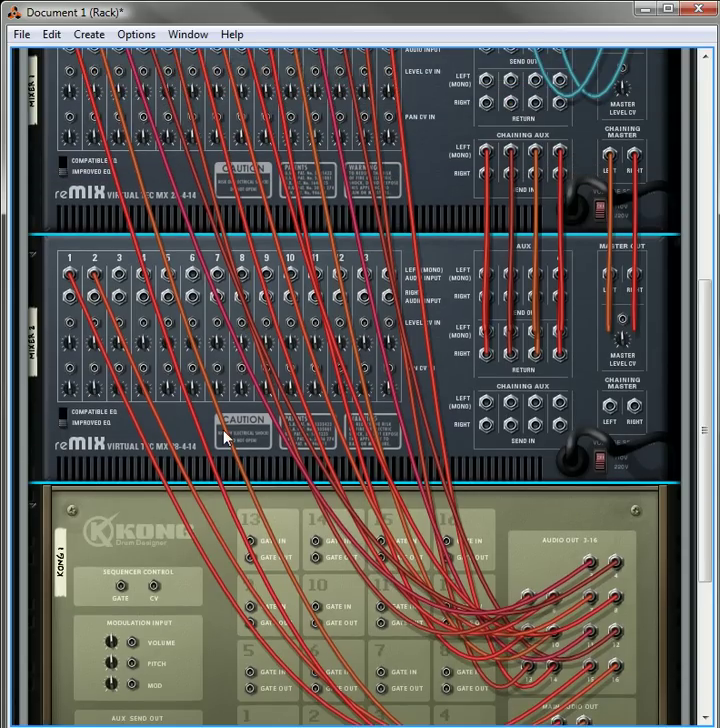
pyautogui.scroll(3, 228, 436)
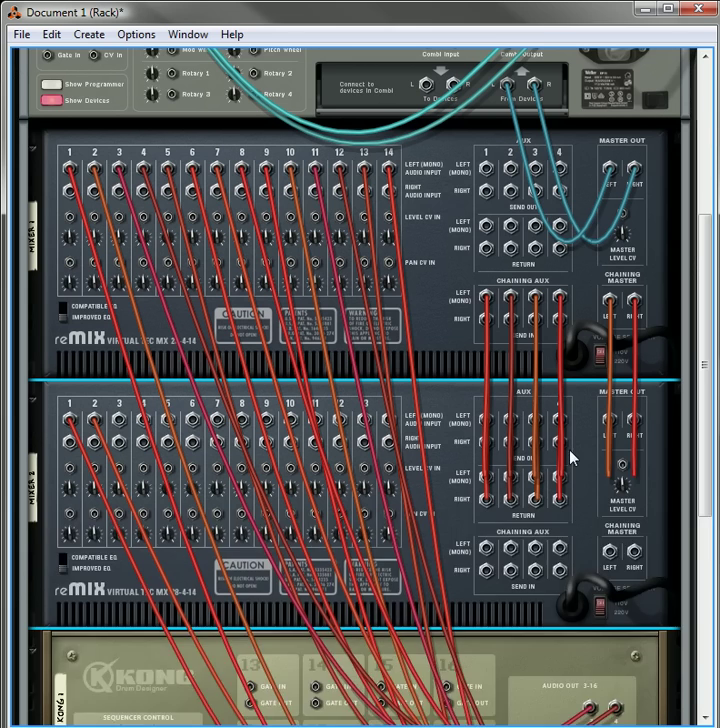
pyautogui.scroll(2, 571, 458)
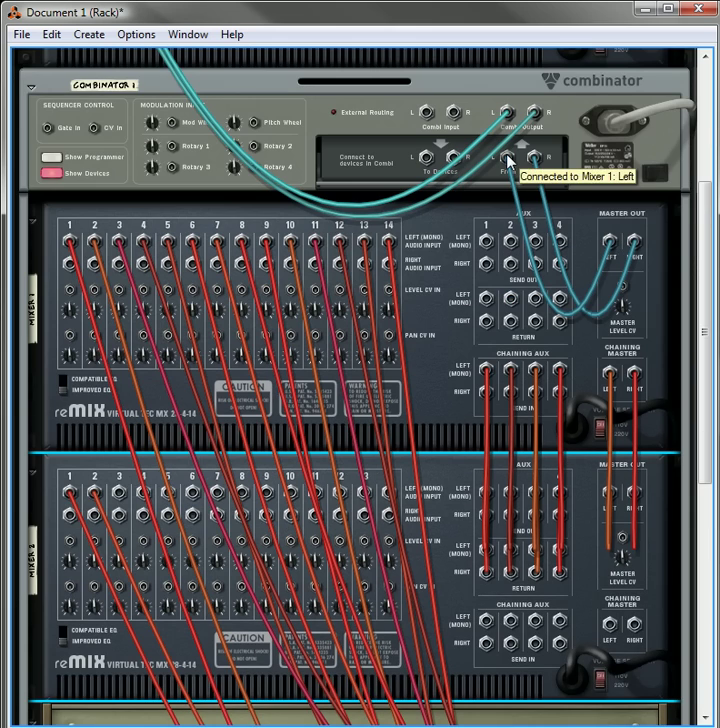
pyautogui.scroll(-4, 500, 300)
pyautogui.scroll(-1, 488, 370)
pyautogui.scroll(-2, 480, 430)
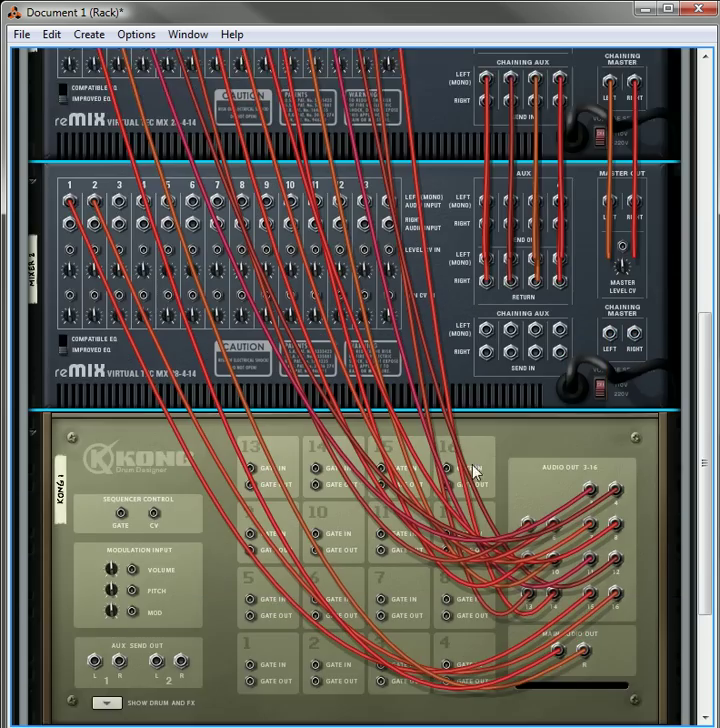
pyautogui.scroll(-2, 475, 471)
# Flip the rack to the front and unfold Kong's drum and FX section
pyautogui.press('Tab')
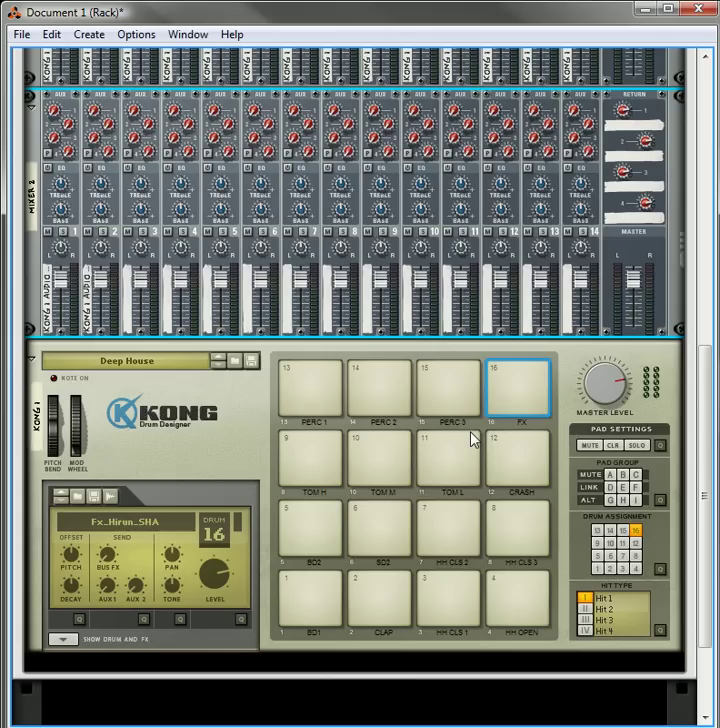
pyautogui.scroll(-1, 463, 442)
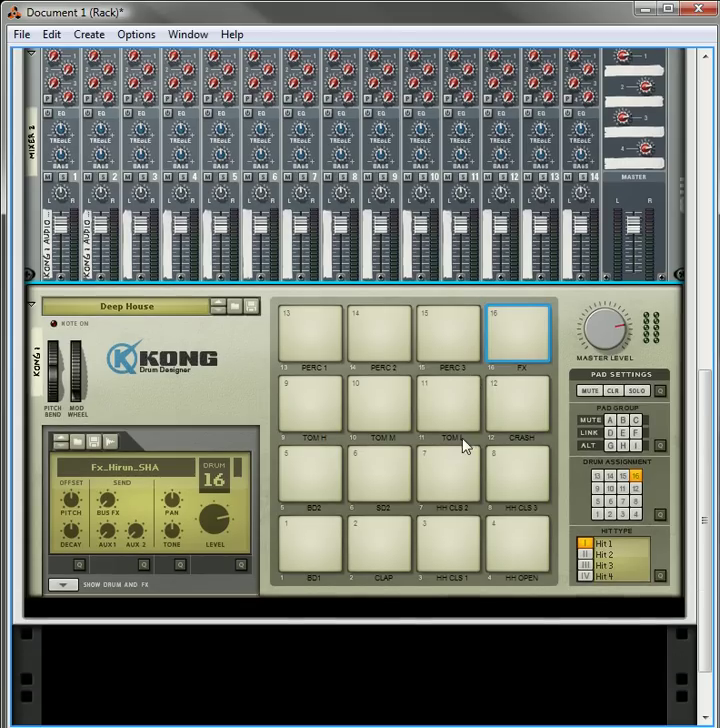
pyautogui.click(63, 588)
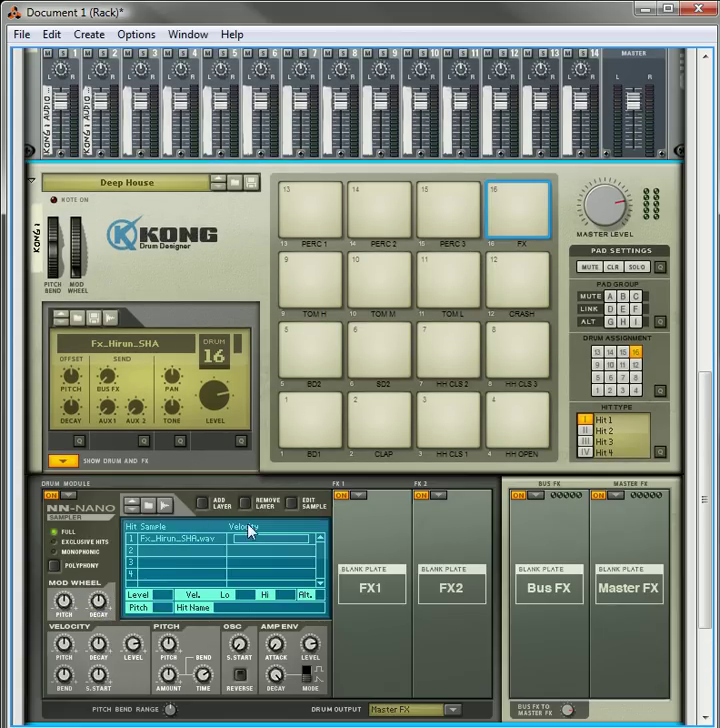
pyautogui.scroll(-2, 452, 630)
# Audition the BD1, CLAP, HH CLS 1, HH OPEN, BD2, SD2 and HH CLS 2 pads
pyautogui.click(340, 356)
pyautogui.click(378, 352)
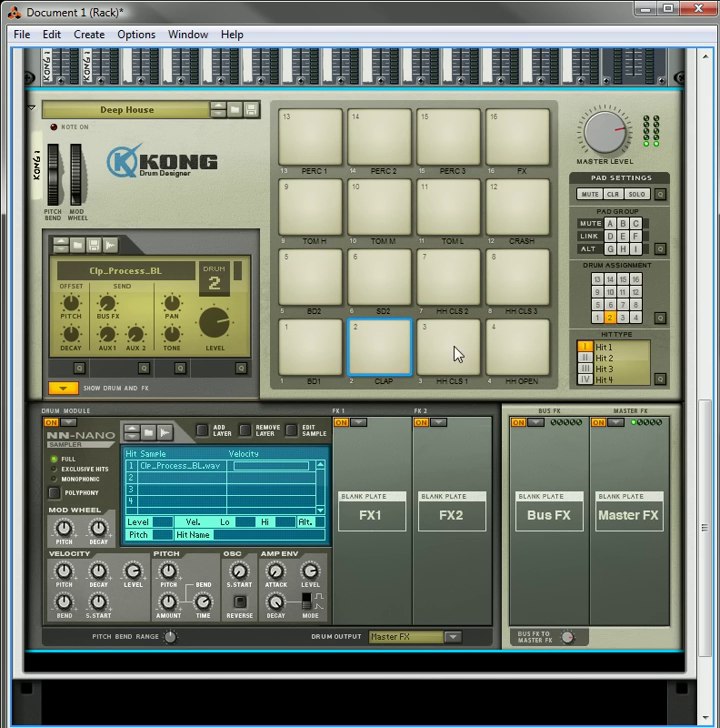
pyautogui.click(450, 350)
pyautogui.click(510, 349)
pyautogui.click(312, 289)
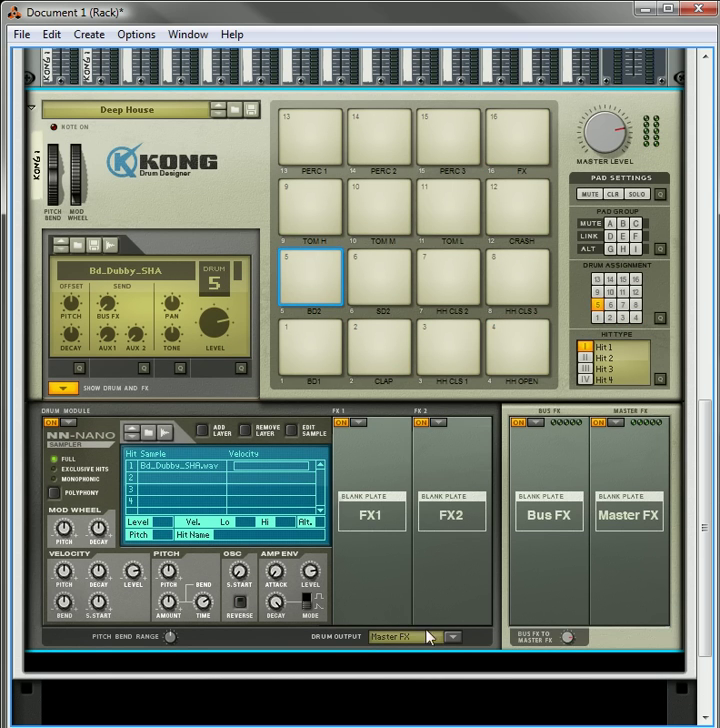
pyautogui.scroll(10, 234, 359)
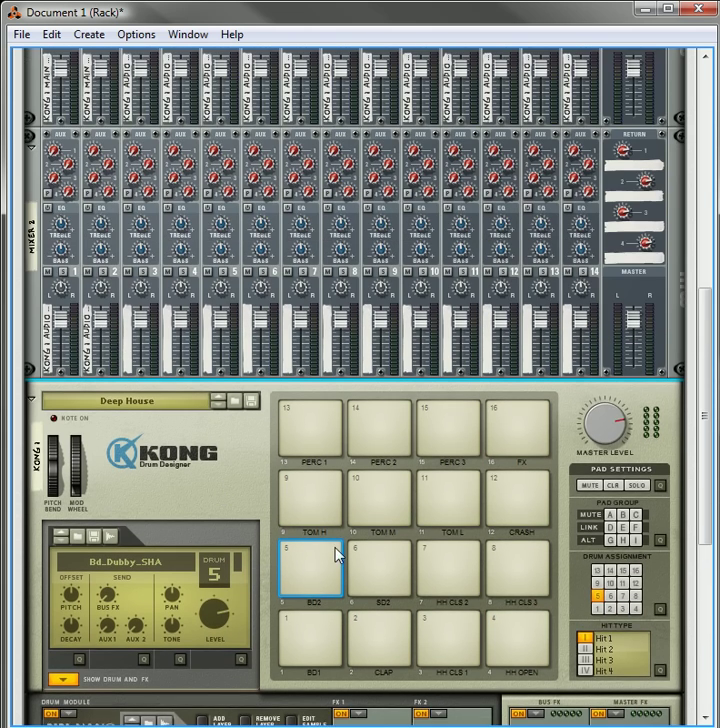
pyautogui.scroll(-2, 142, 242)
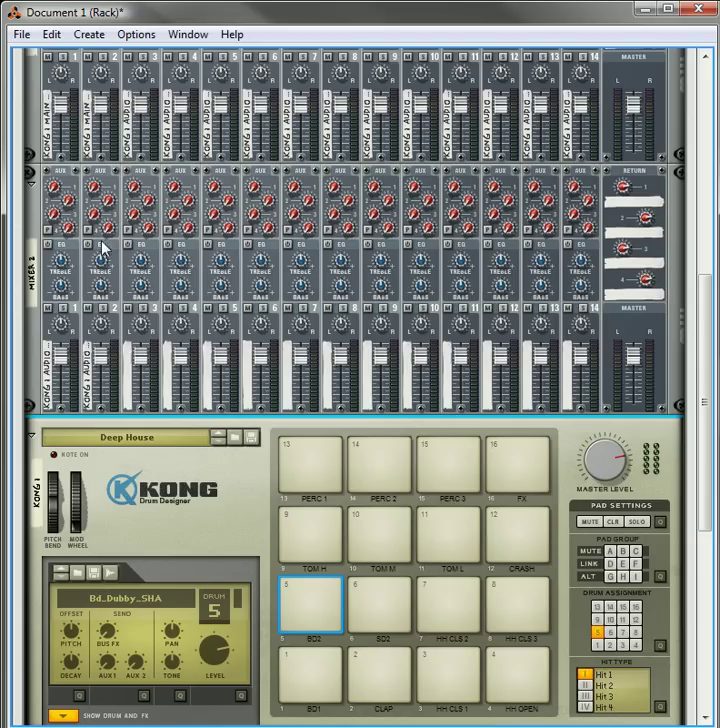
pyautogui.click(341, 683)
pyautogui.click(362, 675)
pyautogui.click(370, 617)
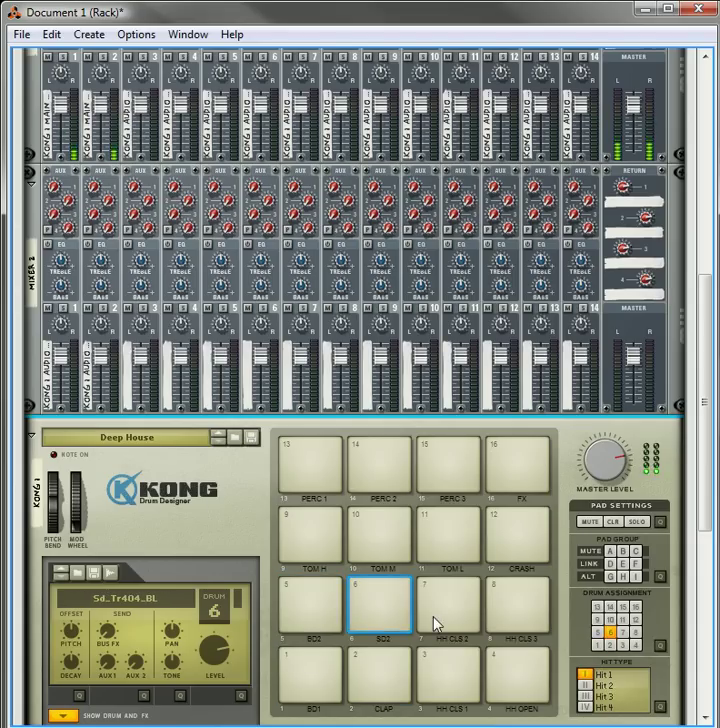
pyautogui.click(436, 622)
pyautogui.scroll(-5, 450, 610)
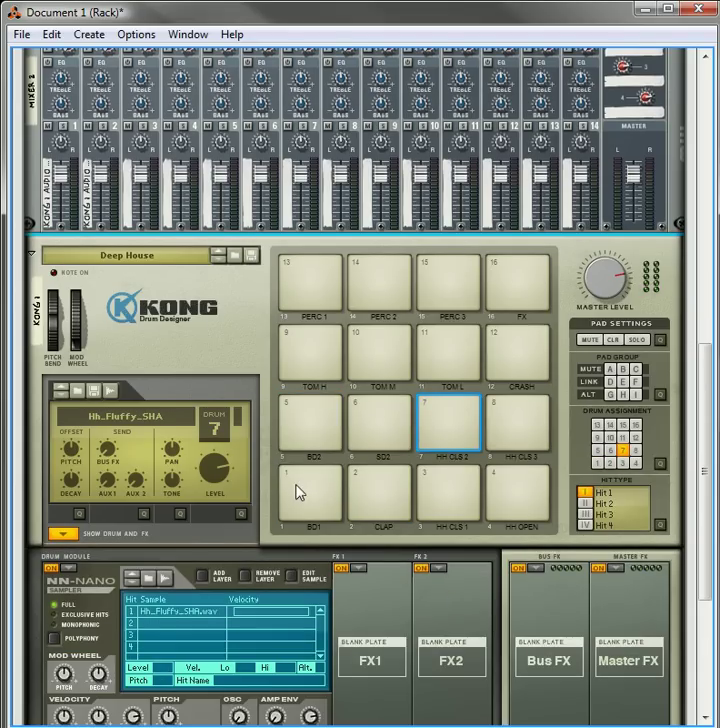
# Select the BD1 pad and audition BD1 and CLAP through their mixer channels
pyautogui.click(320, 502)
pyautogui.scroll(-3, 385, 545)
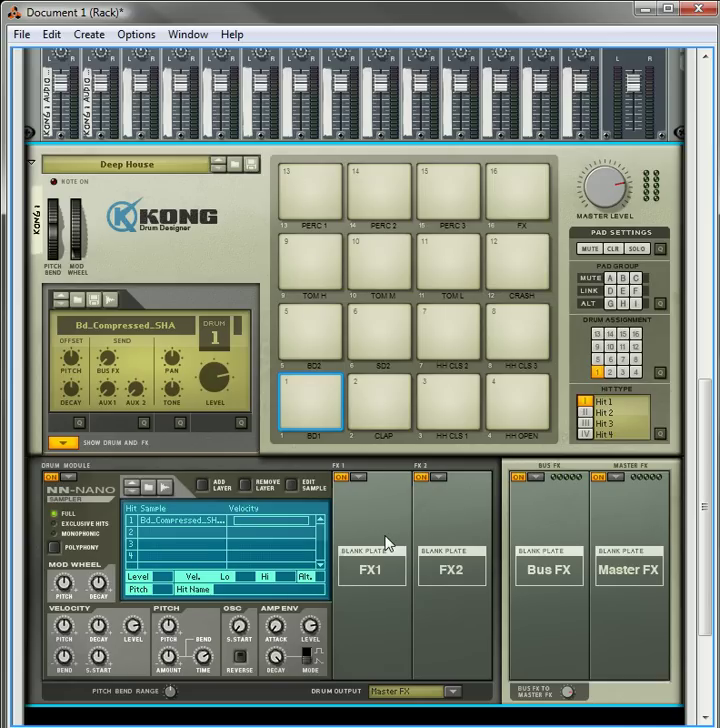
pyautogui.scroll(-2, 330, 470)
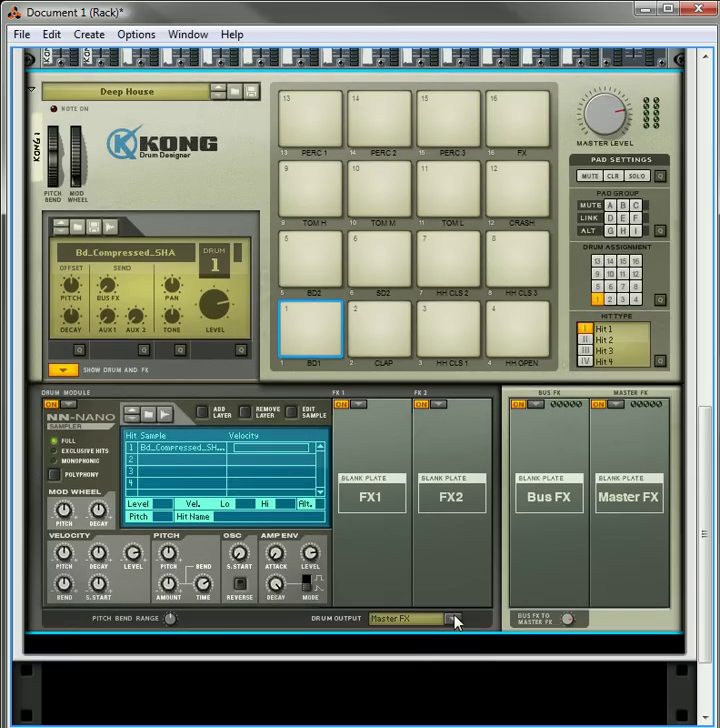
pyautogui.click(360, 345)
pyautogui.click(334, 341)
pyautogui.click(382, 343)
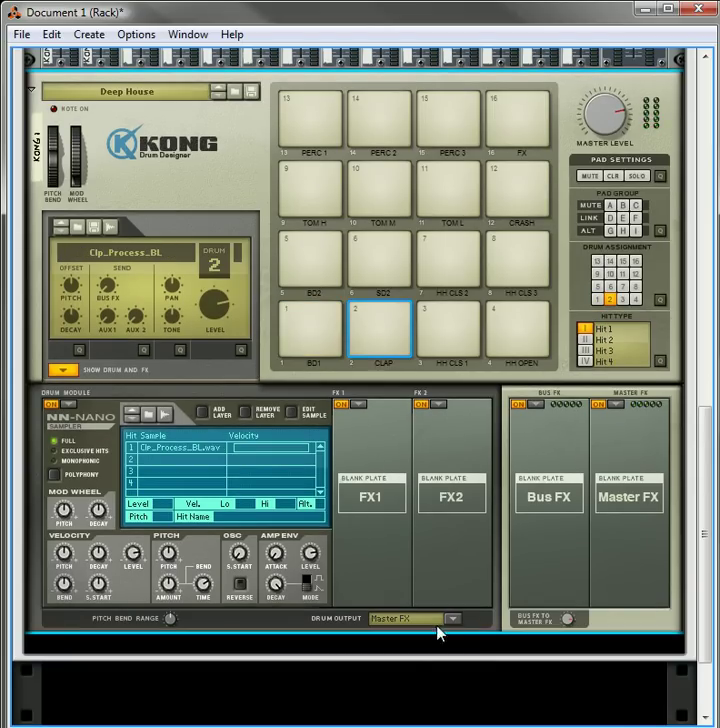
# Pan BD1 hard left to -64 and CLAP hard right to 63
pyautogui.click(309, 334)
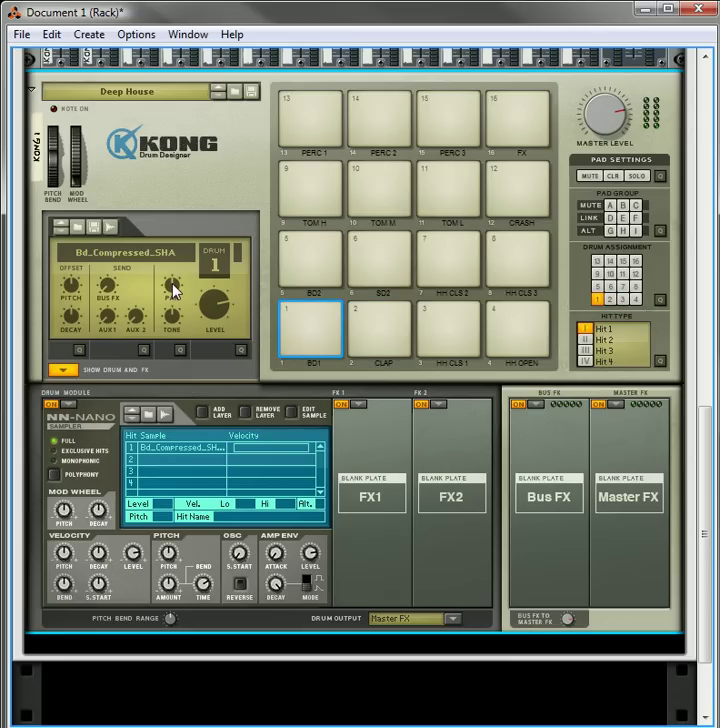
pyautogui.moveTo(175, 292); pyautogui.dragTo(190, 351)
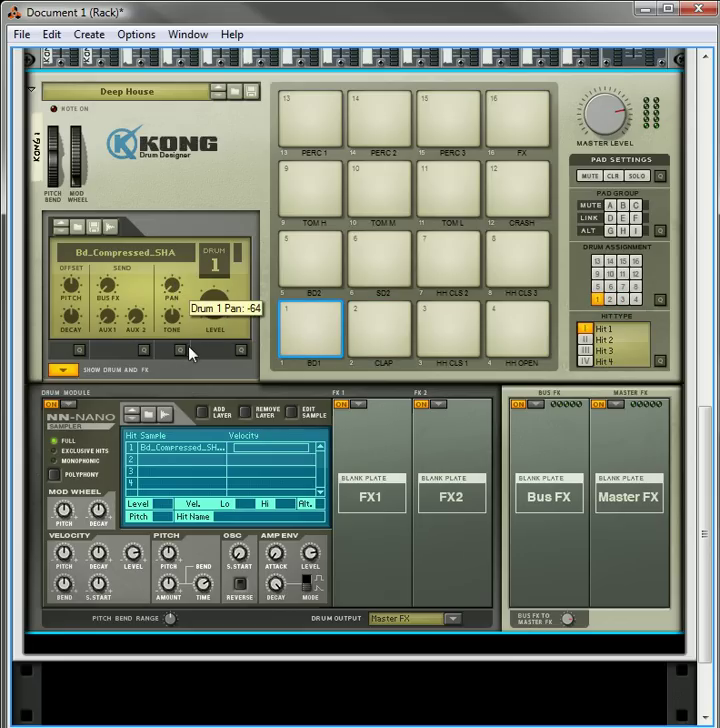
pyautogui.click(393, 345)
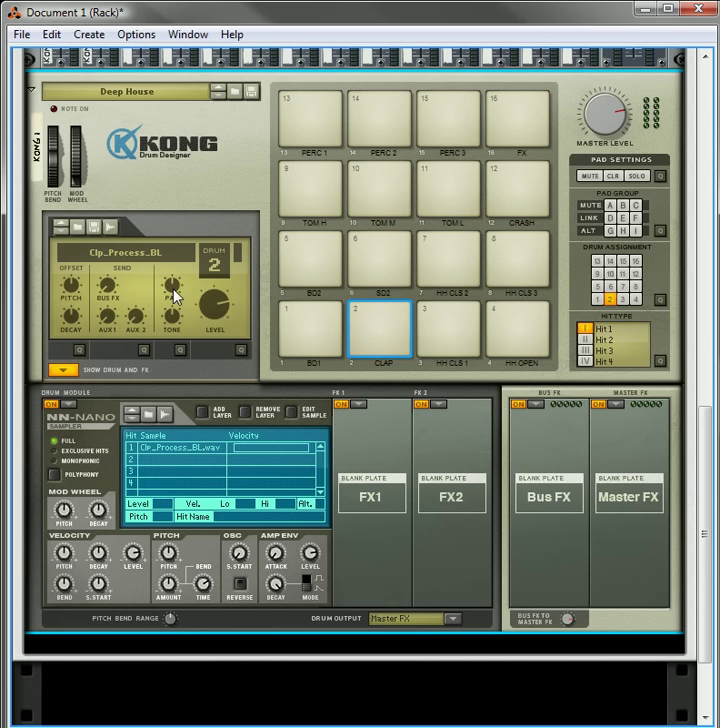
pyautogui.moveTo(175, 295)
pyautogui.mouseDown()
pyautogui.moveTo(201, 219)
pyautogui.moveTo(180, 308)
pyautogui.mouseUp()
# Alternate BD1 and CLAP to compare their hard left and right panning
pyautogui.scroll(8, 404, 440)
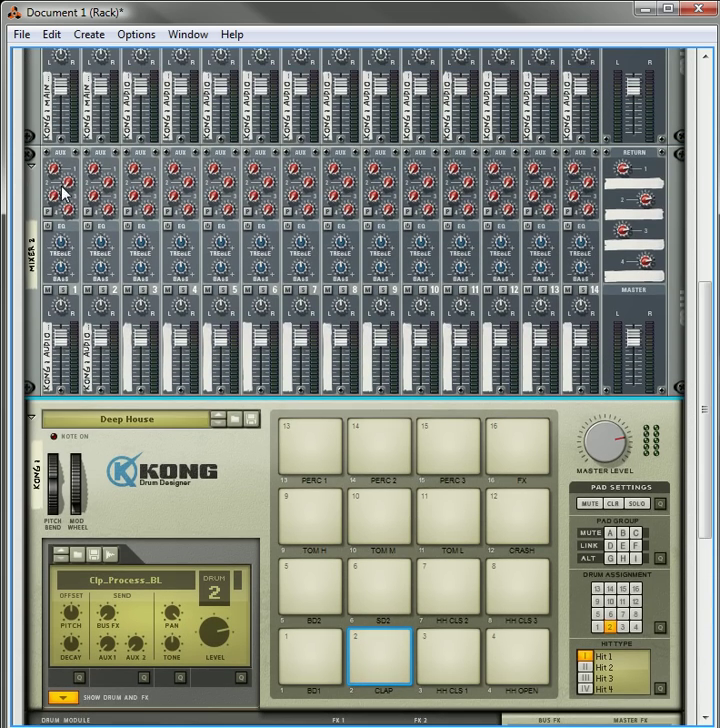
pyautogui.scroll(-5, 125, 367)
pyautogui.scroll(4, 184, 384)
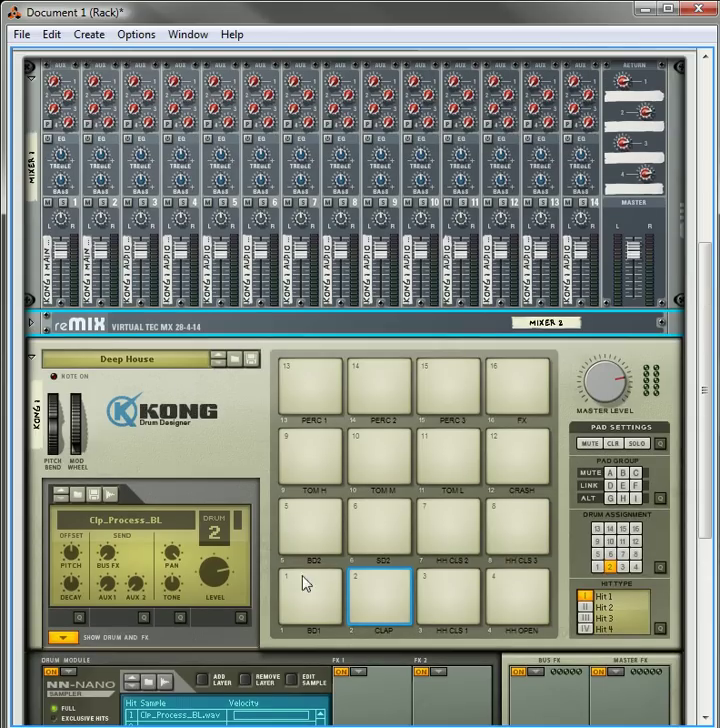
pyautogui.click(308, 600)
pyautogui.click(376, 607)
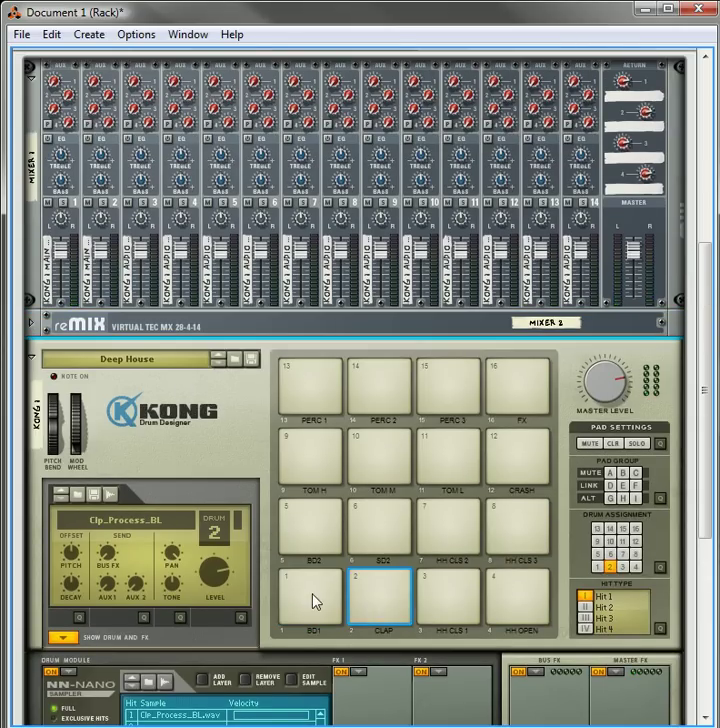
pyautogui.click(315, 600)
pyautogui.click(379, 596)
pyautogui.click(317, 596)
pyautogui.click(374, 598)
pyautogui.click(326, 600)
pyautogui.click(379, 598)
pyautogui.scroll(-3, 322, 517)
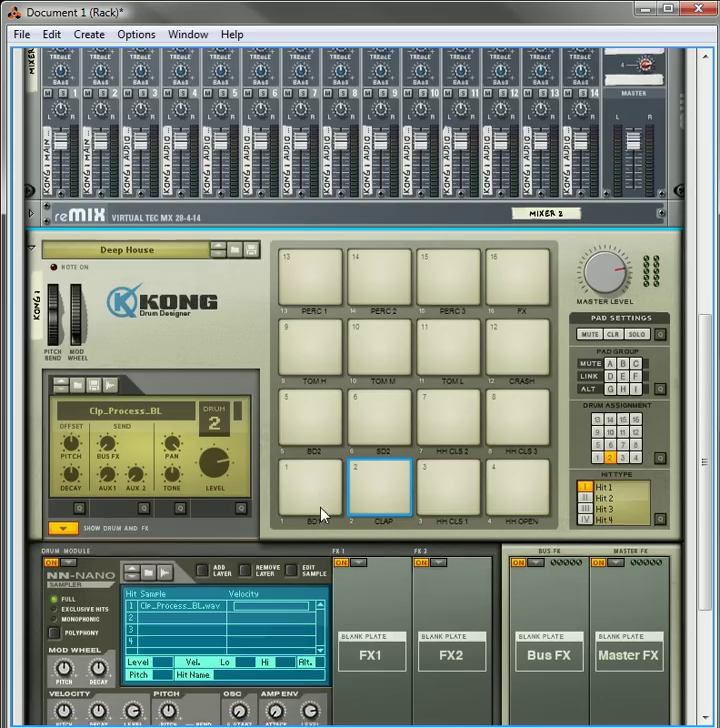
# Send drum 3 (HH CLS 1) to Output 3-4
pyautogui.scroll(-2, 322, 514)
pyautogui.click(452, 439)
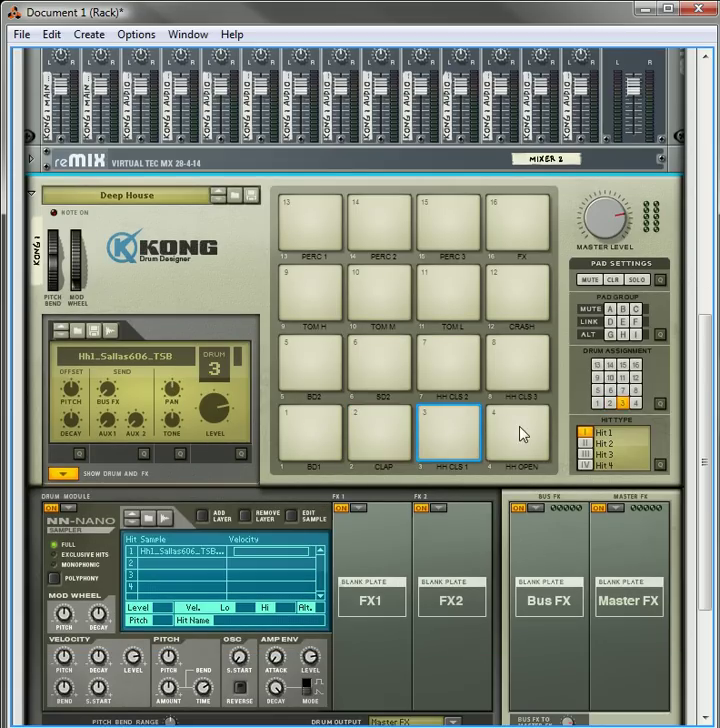
pyautogui.click(521, 434)
pyautogui.click(466, 450)
pyautogui.scroll(-5, 453, 544)
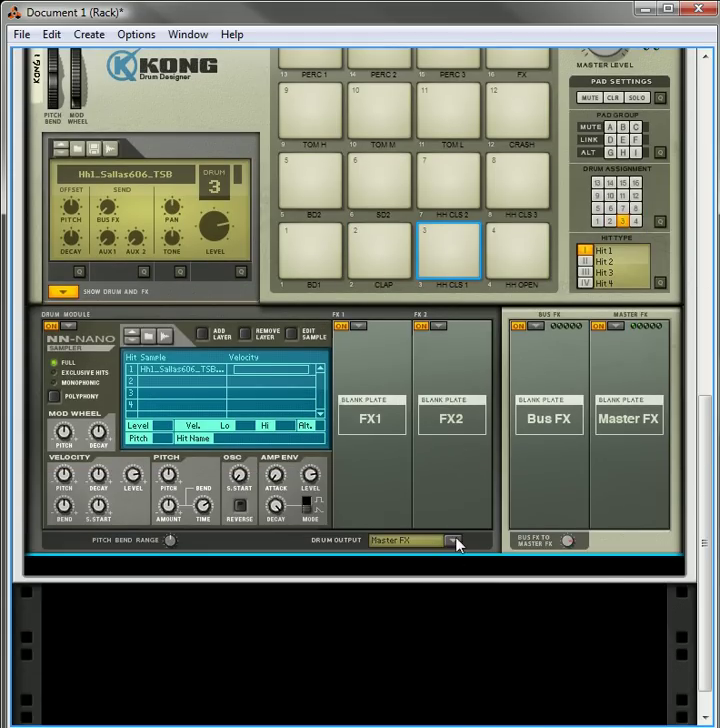
pyautogui.click(455, 538)
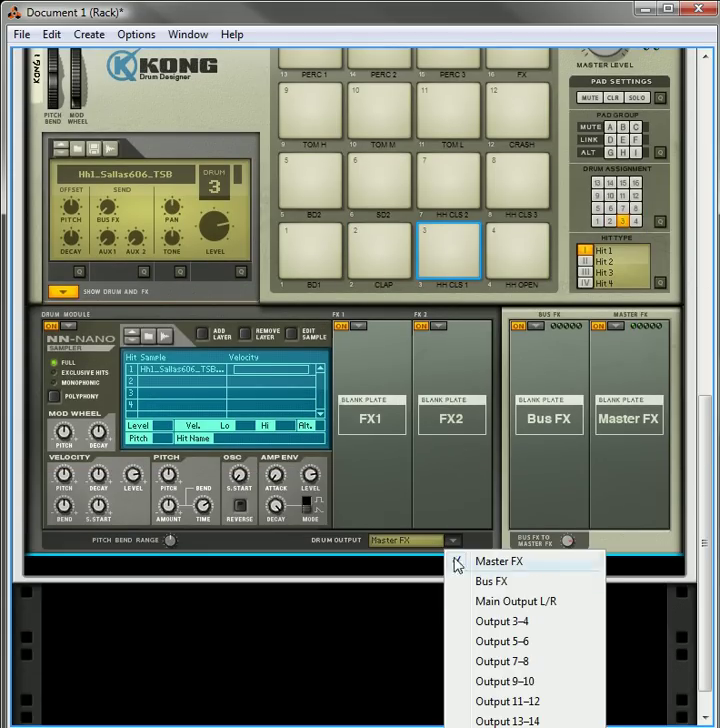
pyautogui.click(509, 622)
pyautogui.scroll(3, 346, 320)
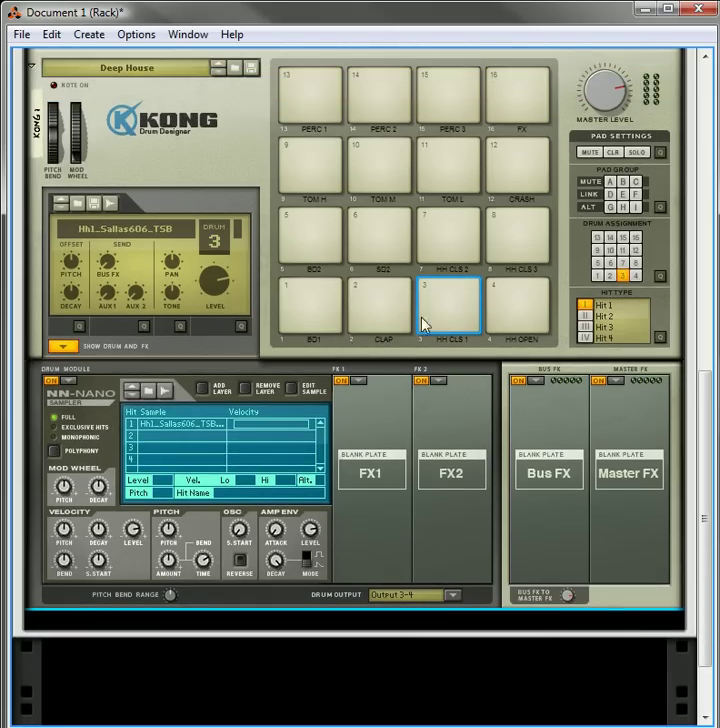
# Route drum 5 (BD2) to Output 5-6 and drum 4 (HH OPEN) to Output 3-4
pyautogui.click(520, 320)
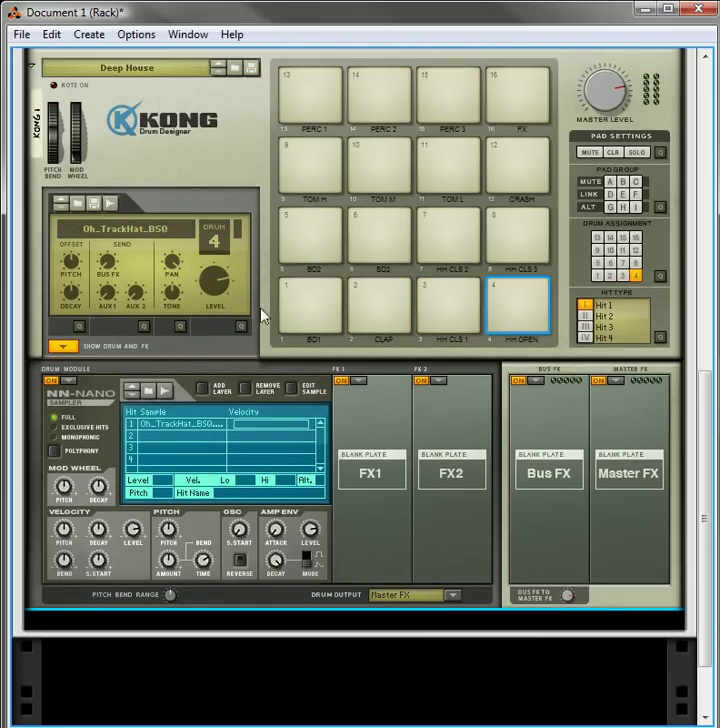
pyautogui.click(320, 262)
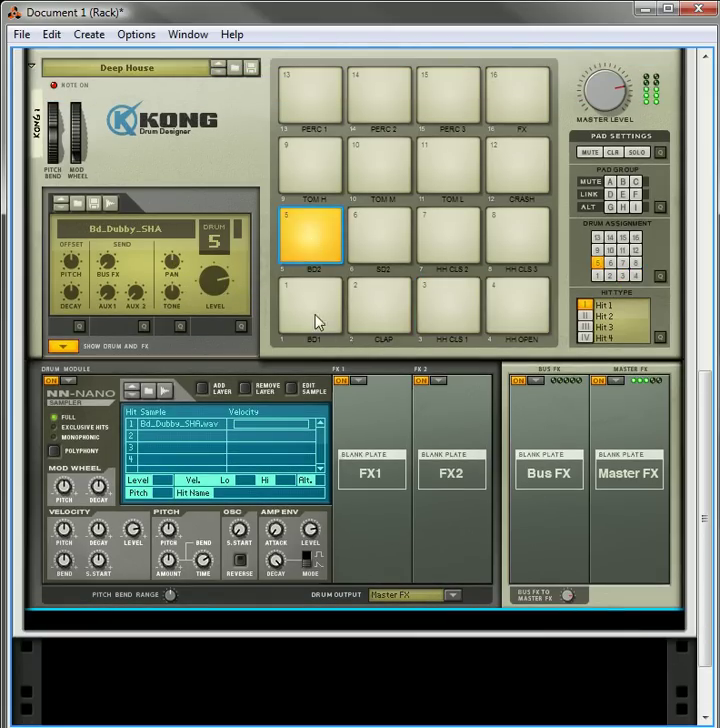
pyautogui.click(447, 600)
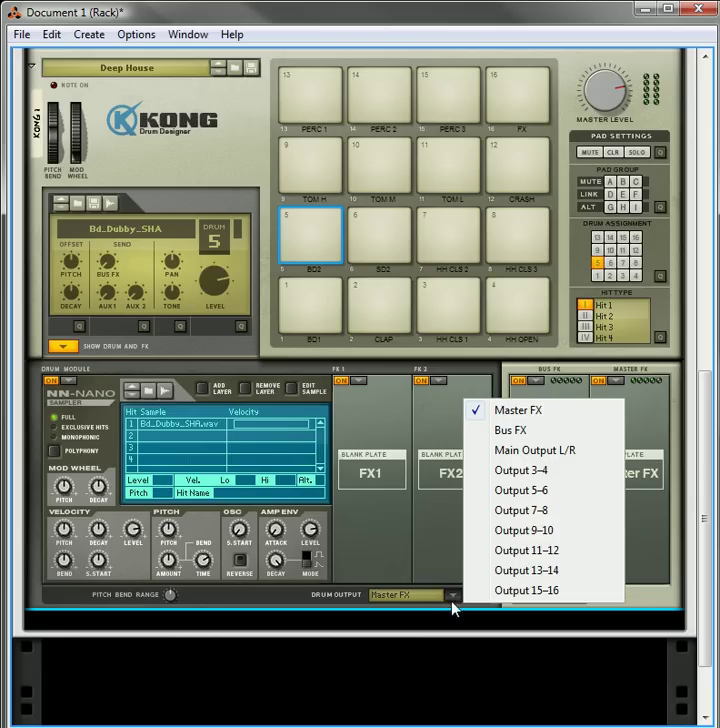
pyautogui.click(536, 500)
pyautogui.click(511, 301)
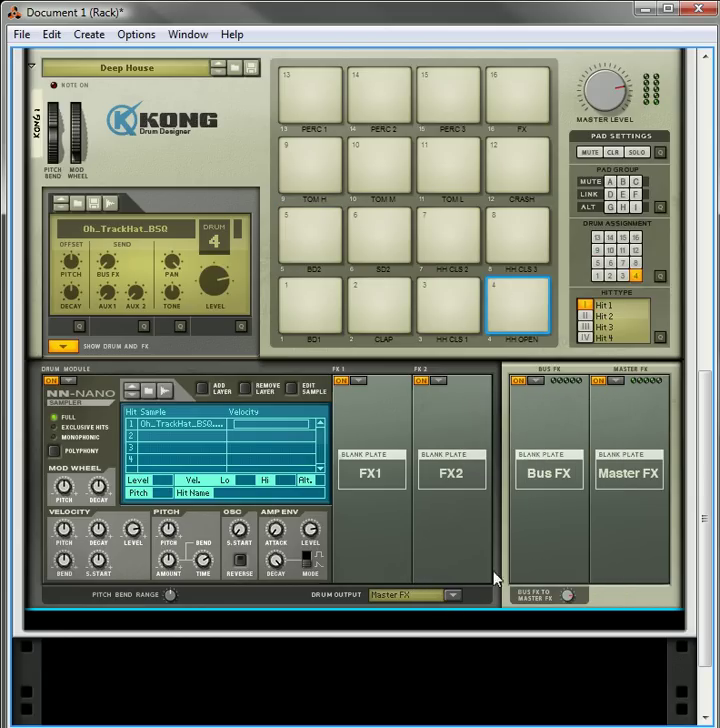
pyautogui.click(452, 595)
pyautogui.click(515, 470)
# Send drum 6 (SD2) to Output 5-6 after auditioning the hi-hat pads
pyautogui.click(442, 306)
pyautogui.click(538, 314)
pyautogui.click(330, 245)
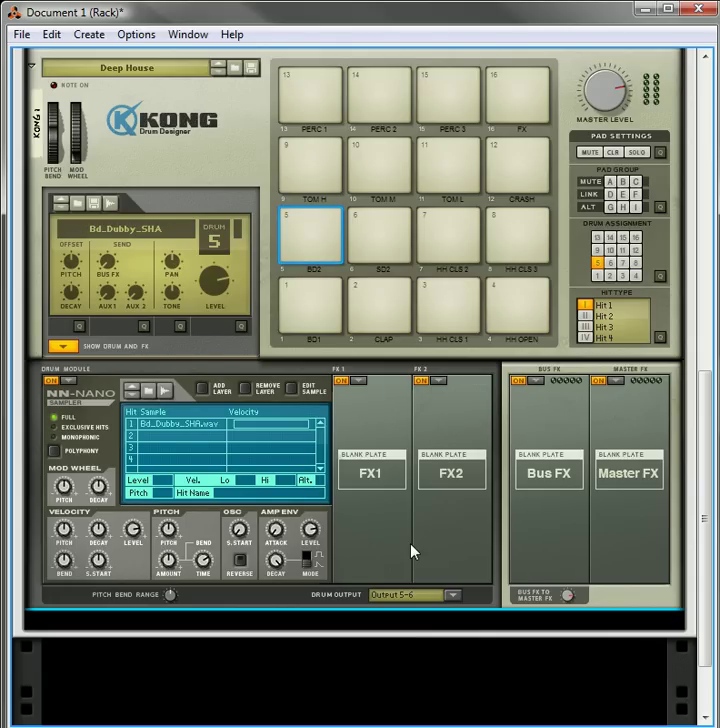
pyautogui.click(379, 244)
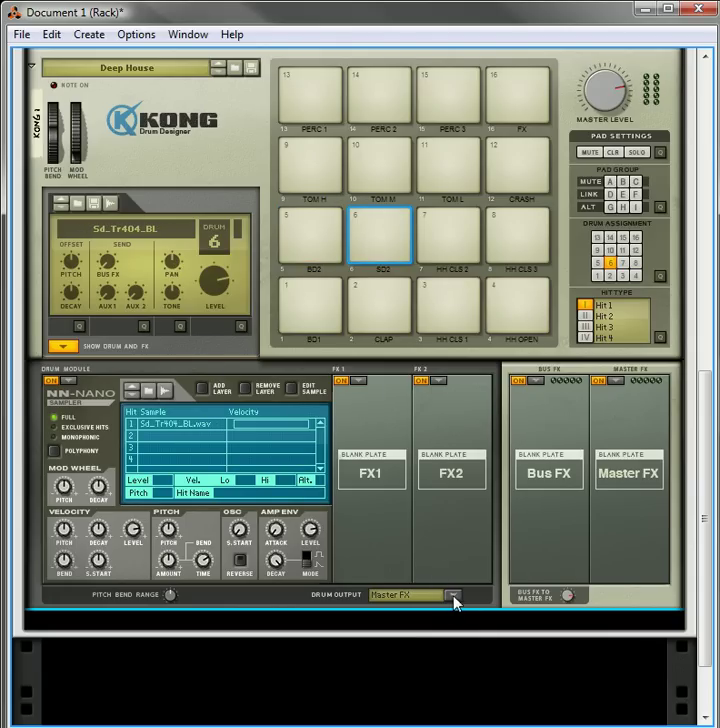
pyautogui.click(455, 596)
pyautogui.click(543, 489)
# Send drums 7 and 8 (HH CLS 2, HH CLS 3) to Output 7-8
pyautogui.click(422, 243)
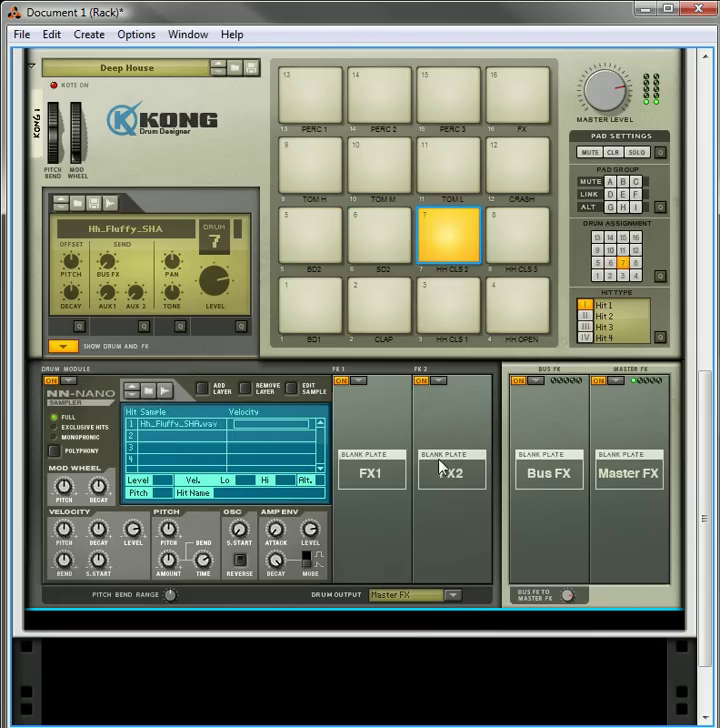
pyautogui.click(452, 595)
pyautogui.click(545, 513)
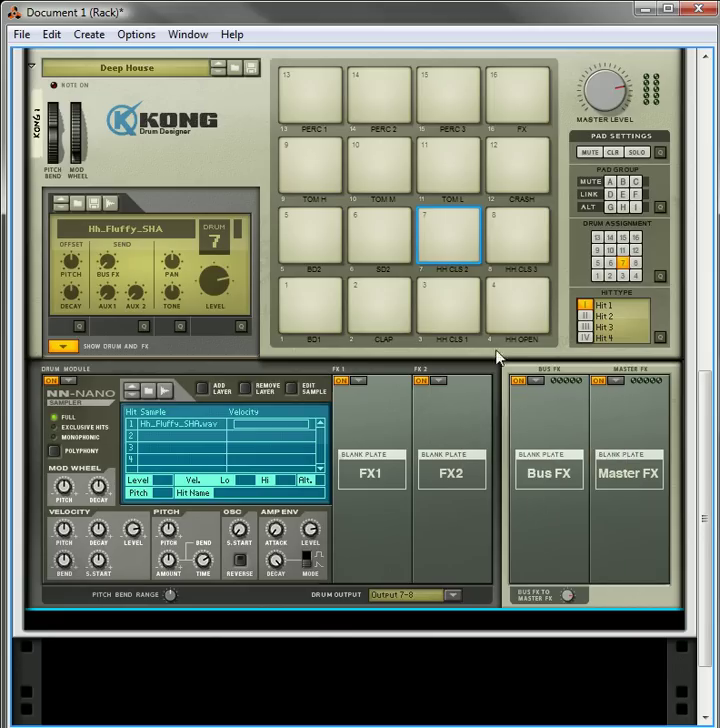
pyautogui.click(499, 233)
pyautogui.click(454, 595)
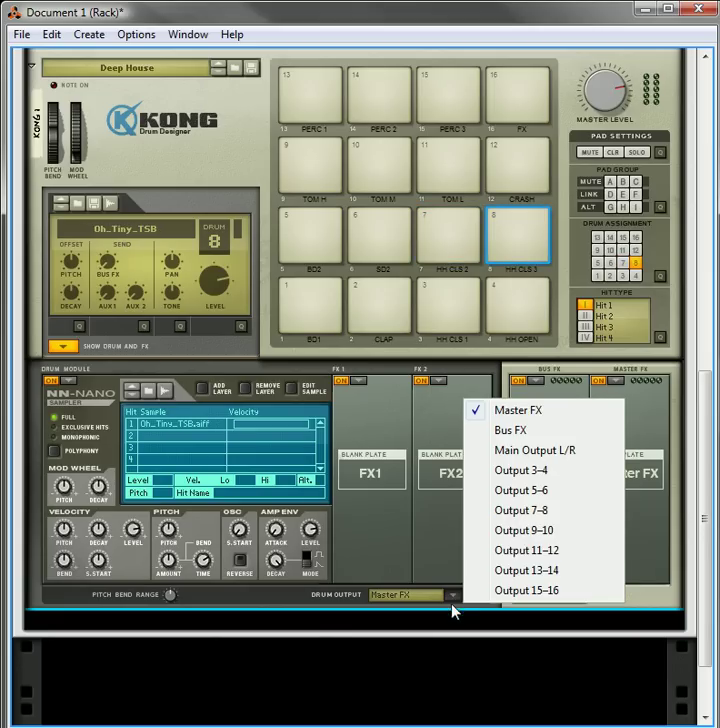
pyautogui.click(529, 511)
# Send drums 9 and 10 (TOM H, TOM M) to Output 9-10
pyautogui.click(515, 247)
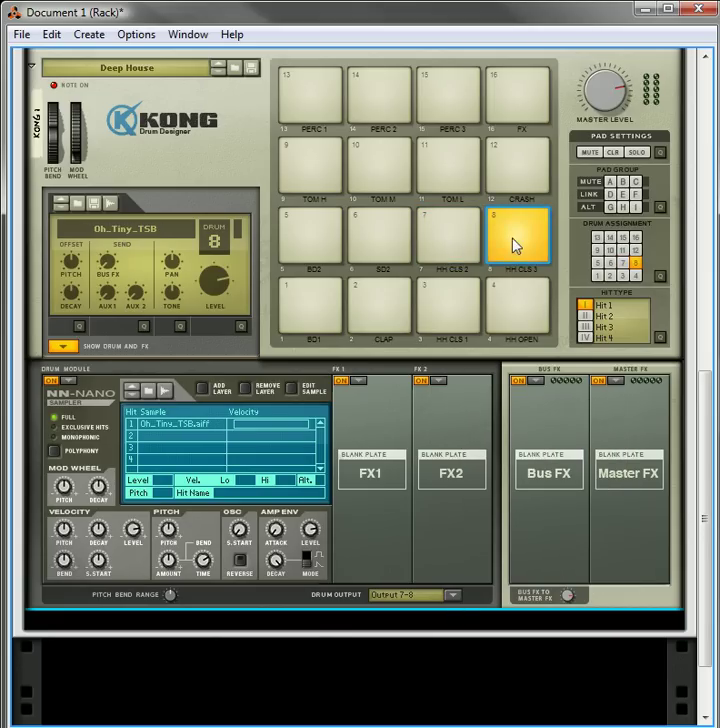
pyautogui.click(475, 250)
pyautogui.click(500, 250)
pyautogui.click(292, 170)
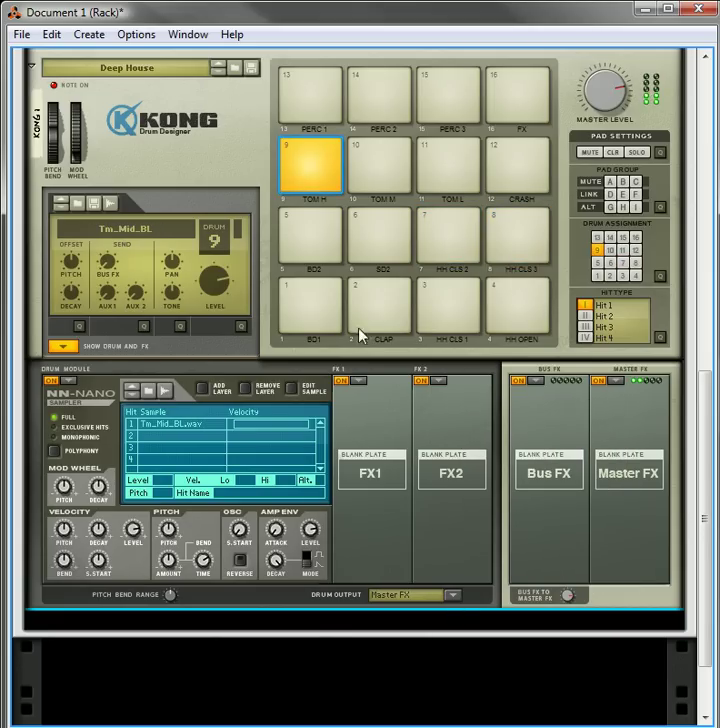
pyautogui.click(454, 596)
pyautogui.click(521, 531)
pyautogui.click(379, 185)
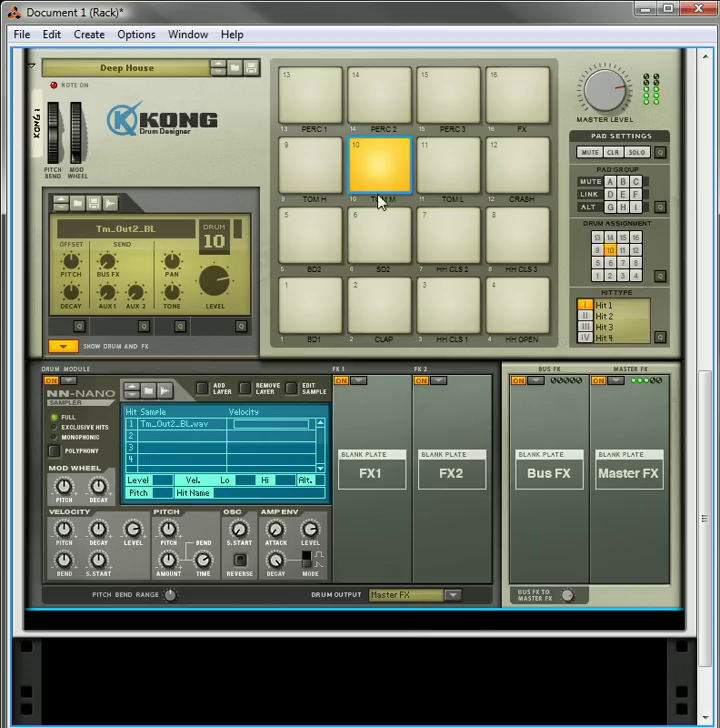
pyautogui.click(458, 598)
pyautogui.click(520, 530)
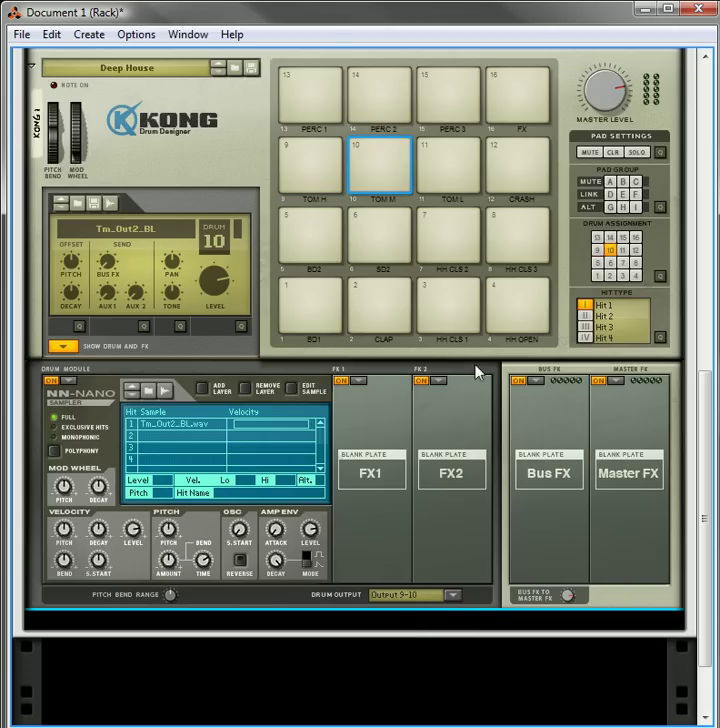
# Send drums 11 and 12 (TOM L, CRASH) to Output 11-12
pyautogui.click(452, 180)
pyautogui.click(456, 597)
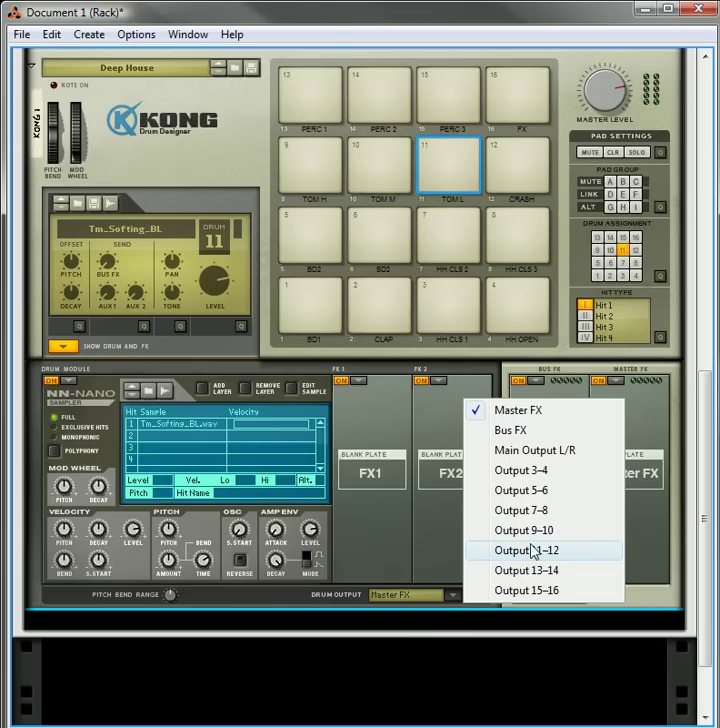
pyautogui.click(532, 550)
pyautogui.click(516, 175)
pyautogui.click(455, 596)
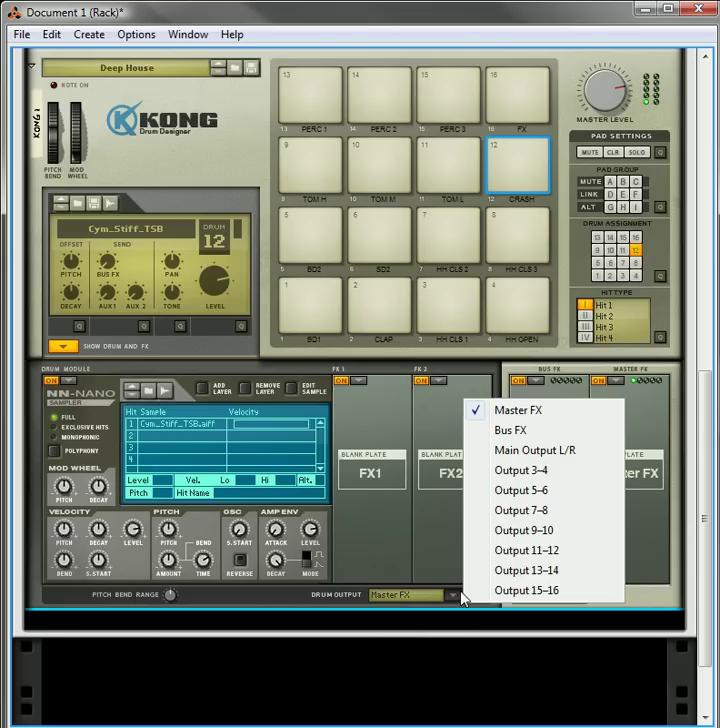
pyautogui.click(525, 549)
# Send drums 13 and 14 (PERC 1, PERC 2) to Output 13-14
pyautogui.click(309, 112)
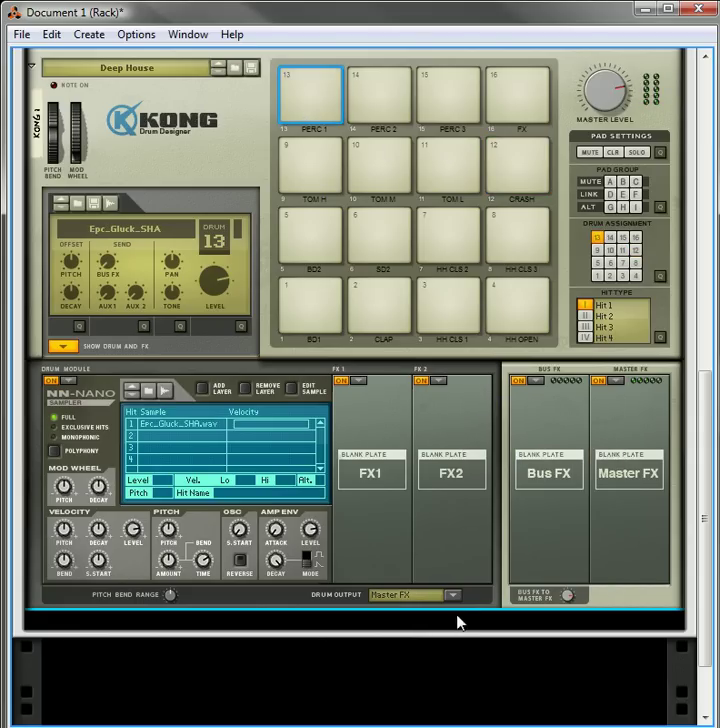
pyautogui.click(452, 597)
pyautogui.click(511, 577)
pyautogui.click(379, 97)
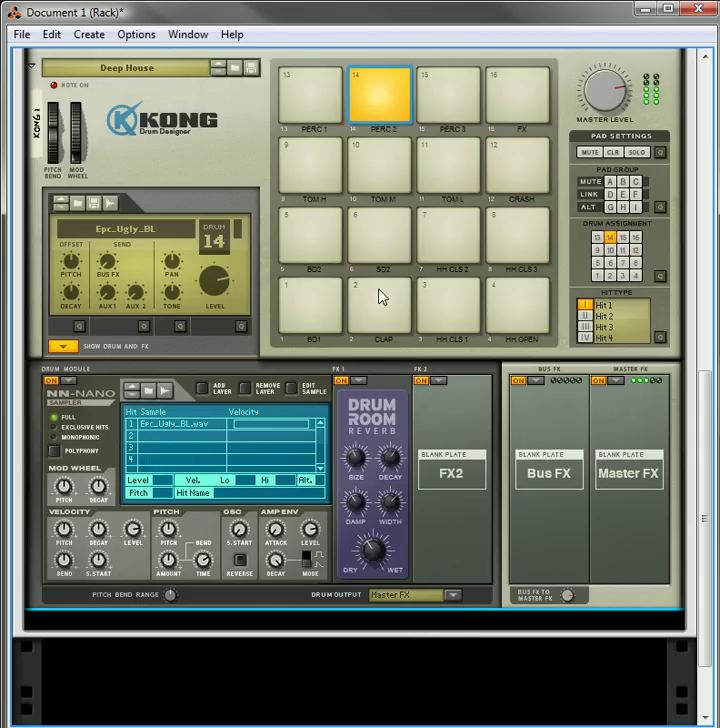
pyautogui.click(456, 596)
pyautogui.click(484, 588)
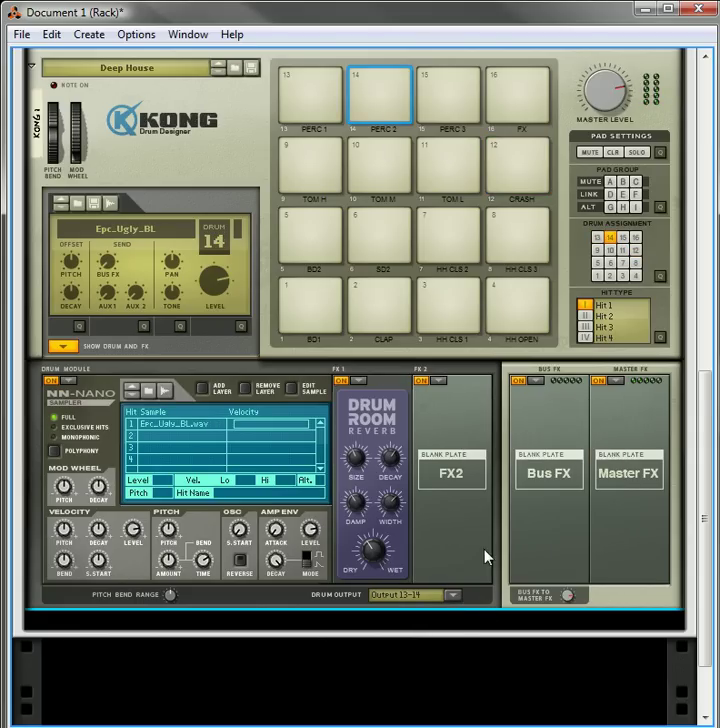
# Send drums 15 and 16 (PERC 3, FX) to Output 15-16
pyautogui.click(419, 93)
pyautogui.click(455, 596)
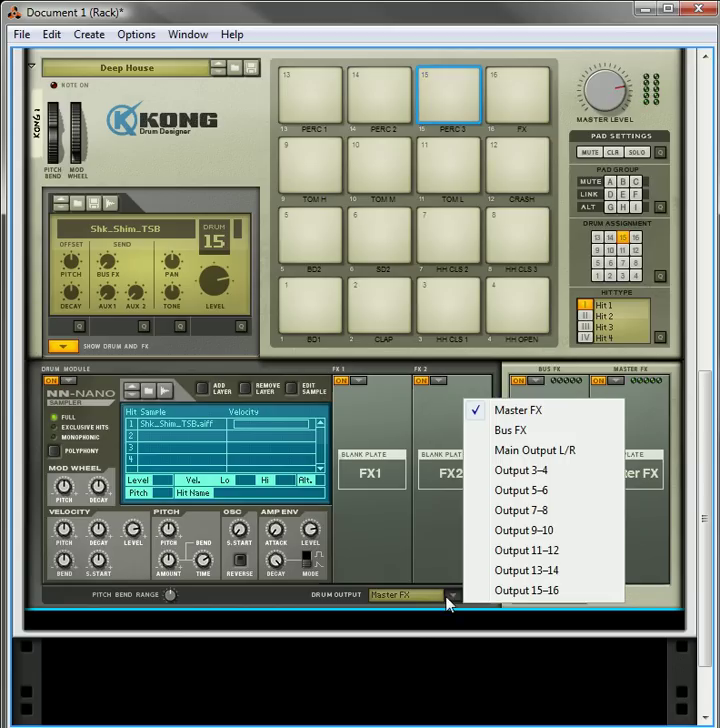
pyautogui.click(518, 590)
pyautogui.click(528, 97)
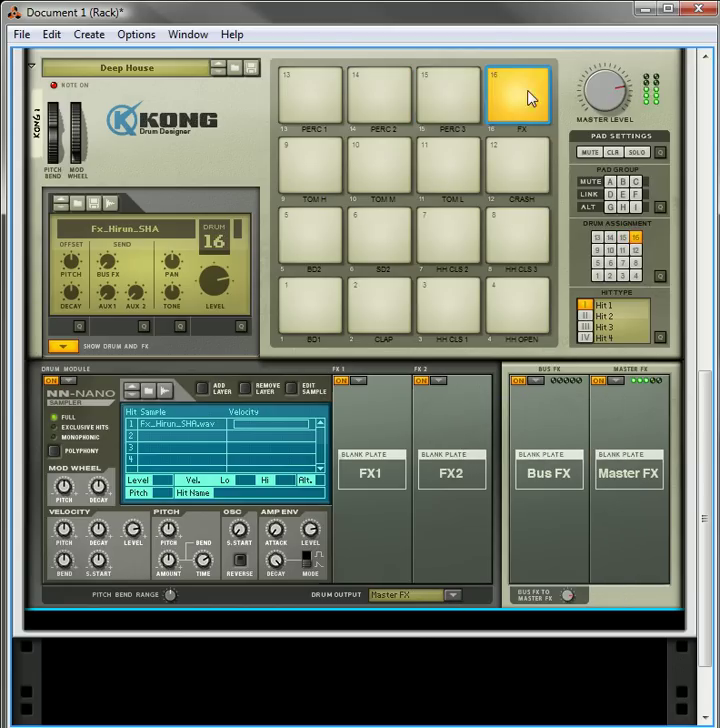
pyautogui.click(457, 596)
pyautogui.click(500, 590)
pyautogui.scroll(3, 428, 511)
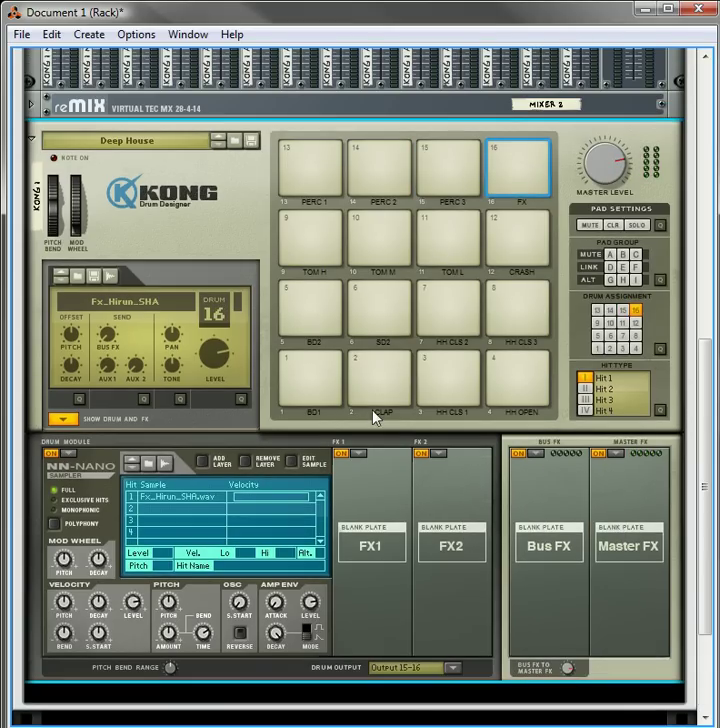
# Step through pads 2 to 8, checking the pan and output settings of drums 7 and 8
pyautogui.click(379, 372)
pyautogui.click(474, 387)
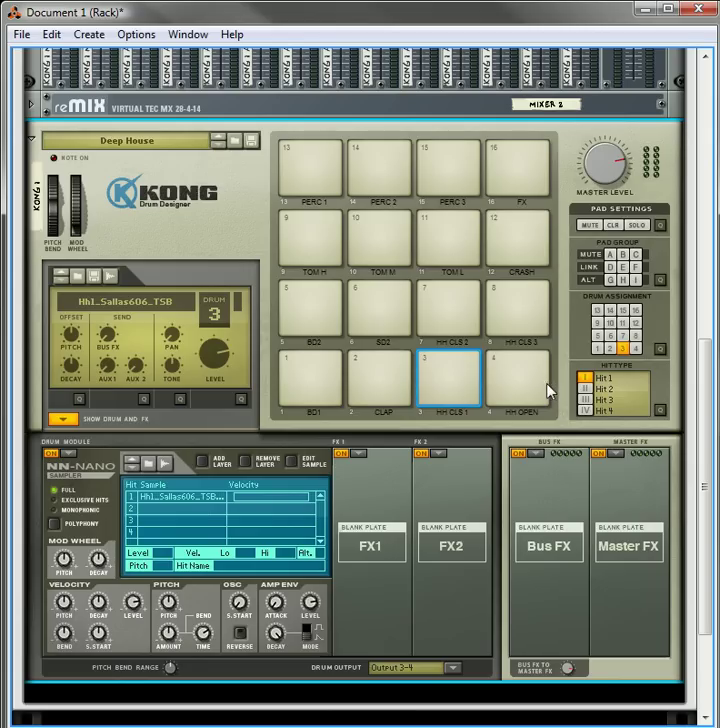
pyautogui.click(523, 390)
pyautogui.click(284, 326)
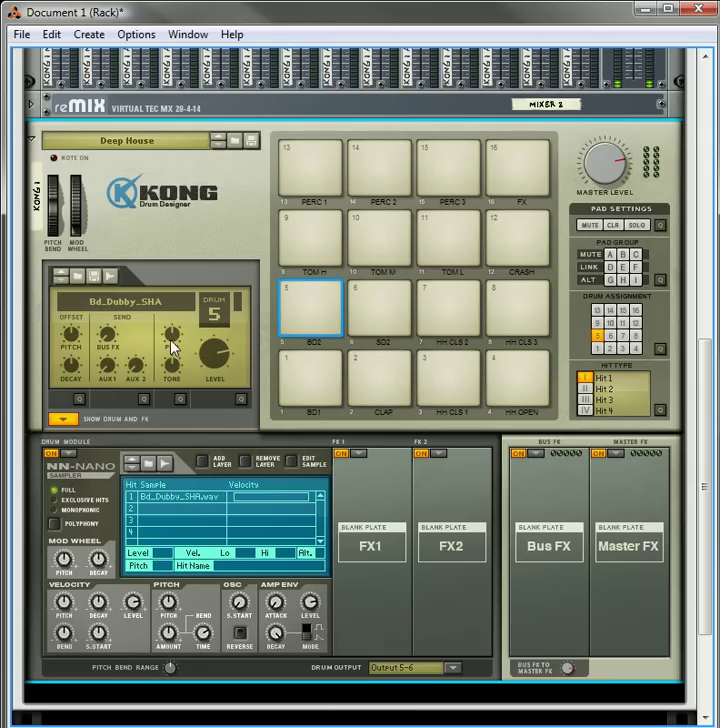
pyautogui.click(379, 308)
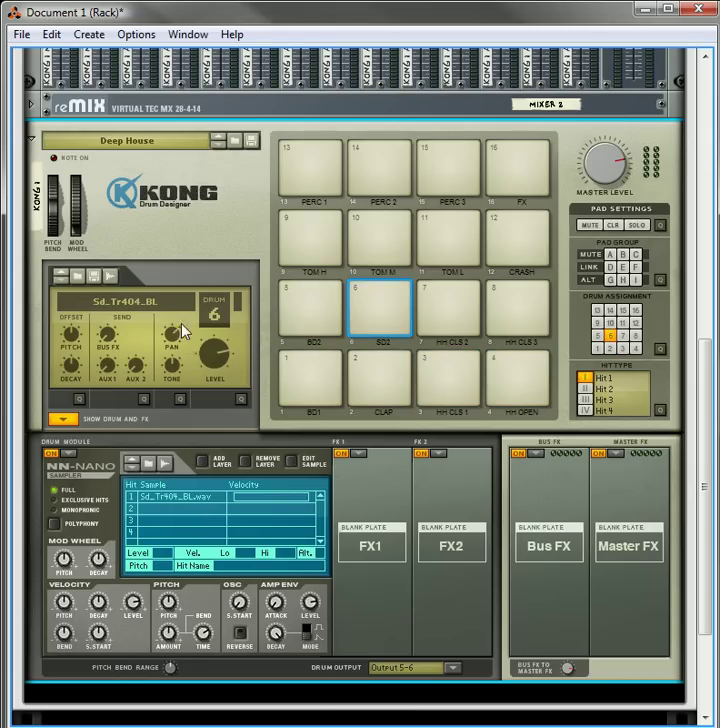
pyautogui.click(449, 308)
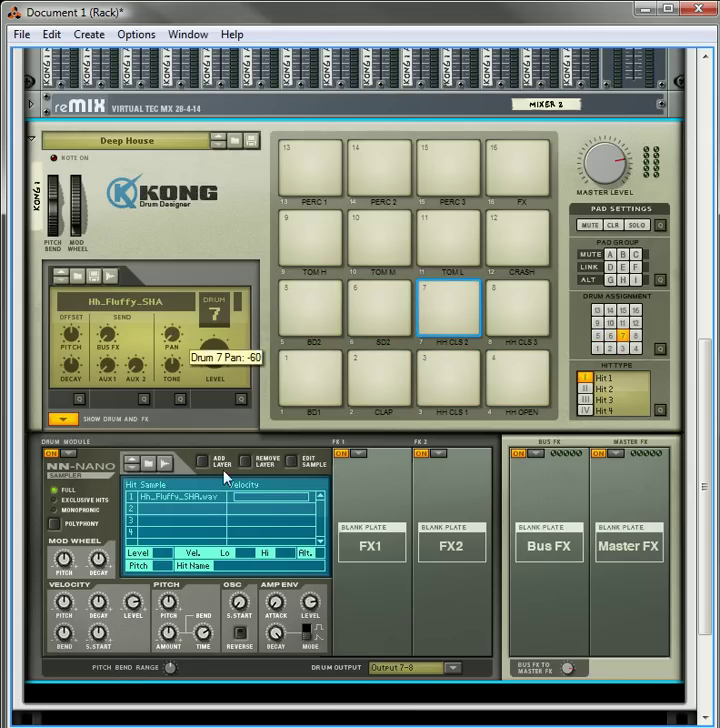
pyautogui.click(500, 330)
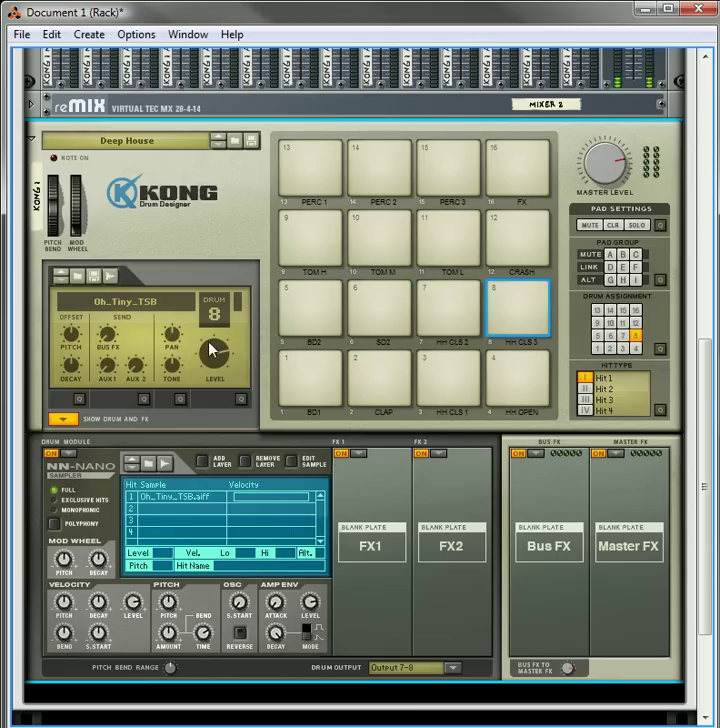
# Audition drums 9 to 16, checking each pan and output pair up to Output 15-16
pyautogui.click(283, 240)
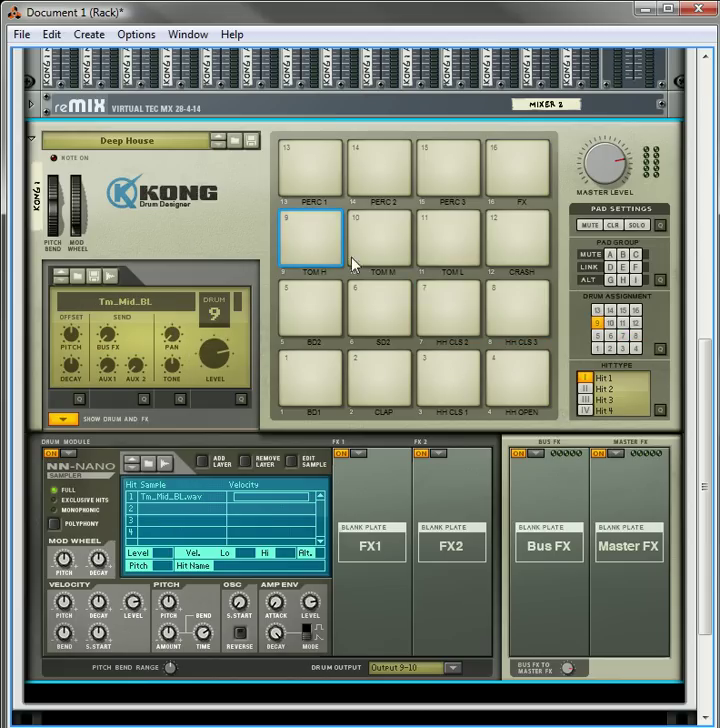
pyautogui.click(356, 258)
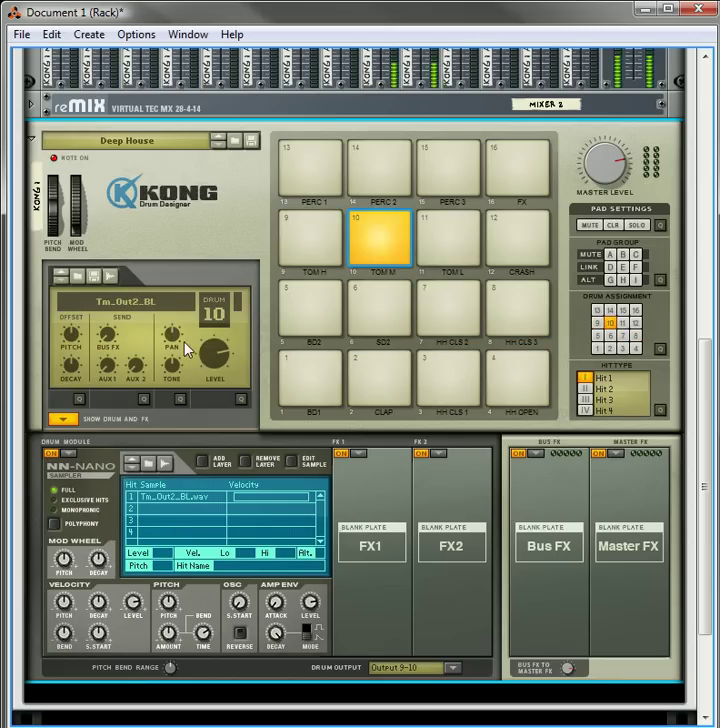
pyautogui.click(440, 228)
pyautogui.click(517, 250)
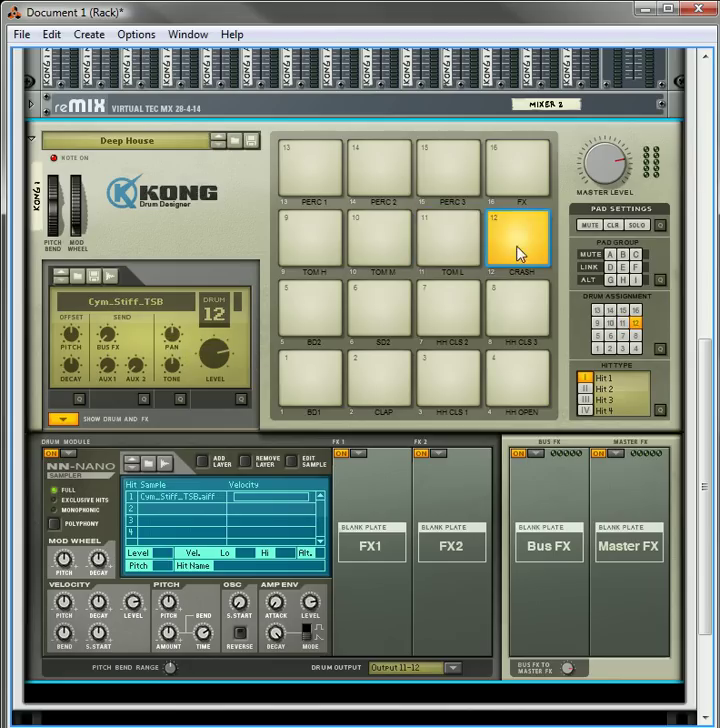
pyautogui.click(281, 183)
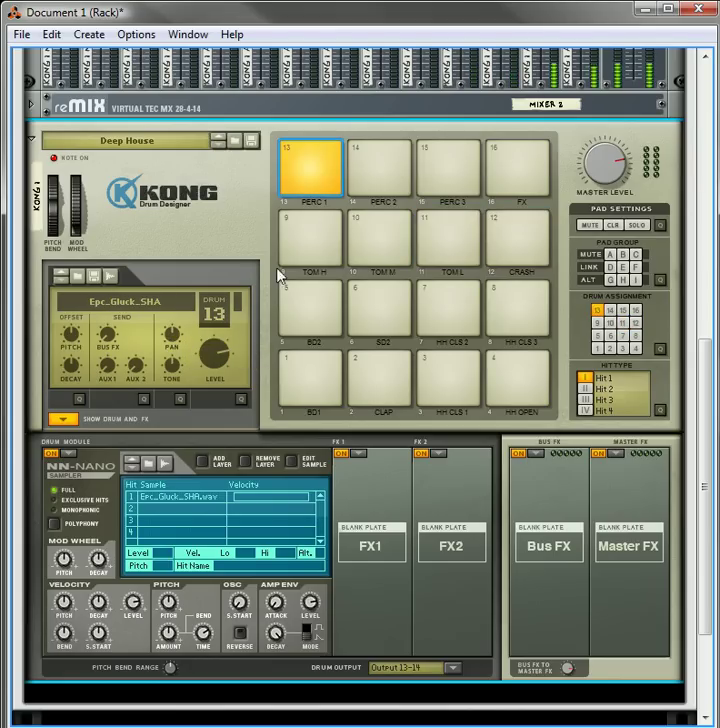
pyautogui.click(378, 181)
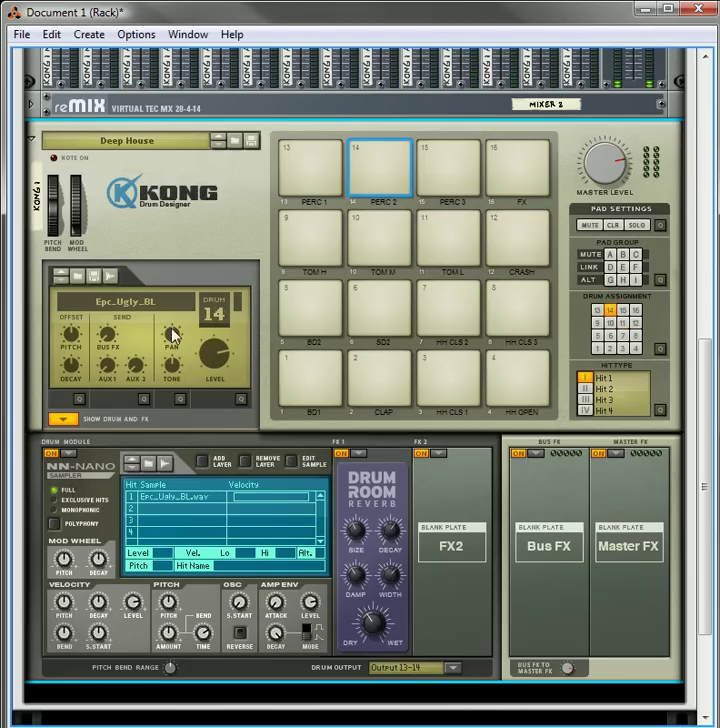
pyautogui.click(440, 180)
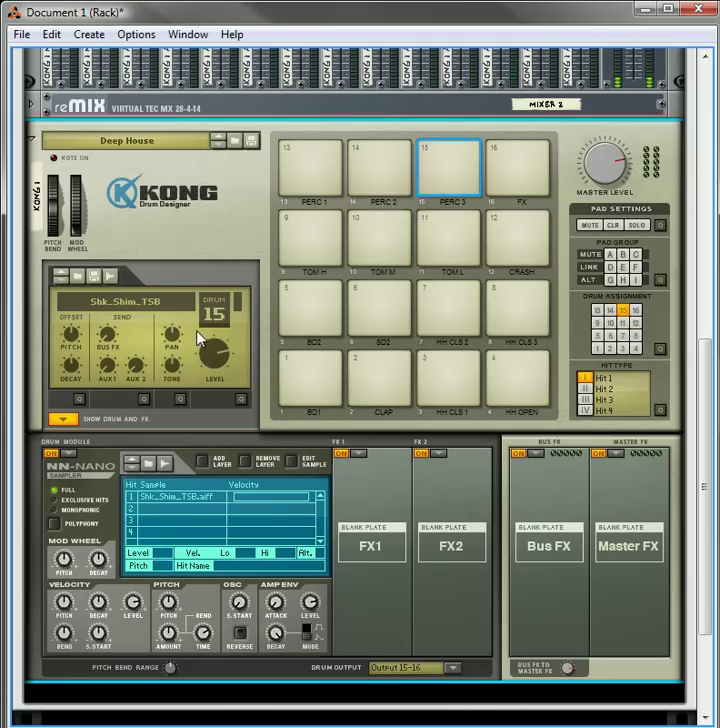
pyautogui.click(517, 168)
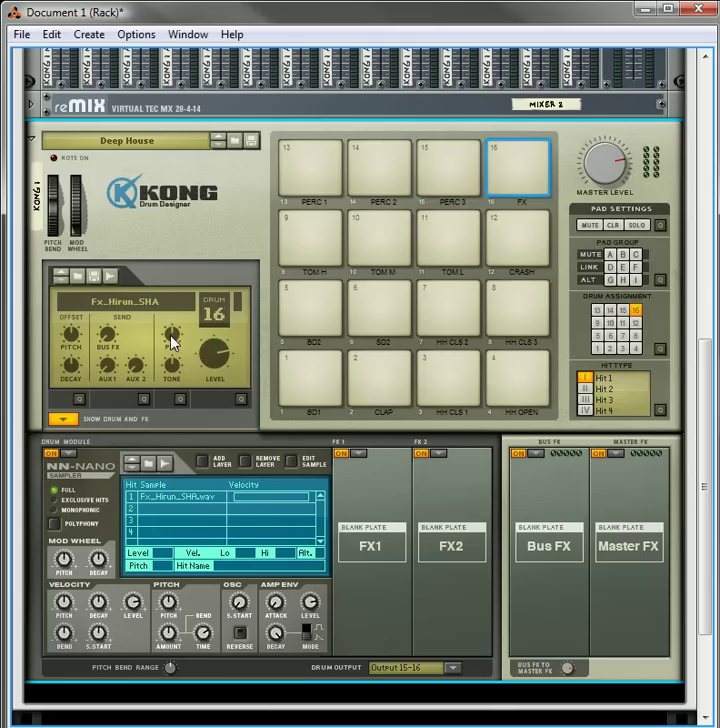
pyautogui.scroll(10, 237, 300)
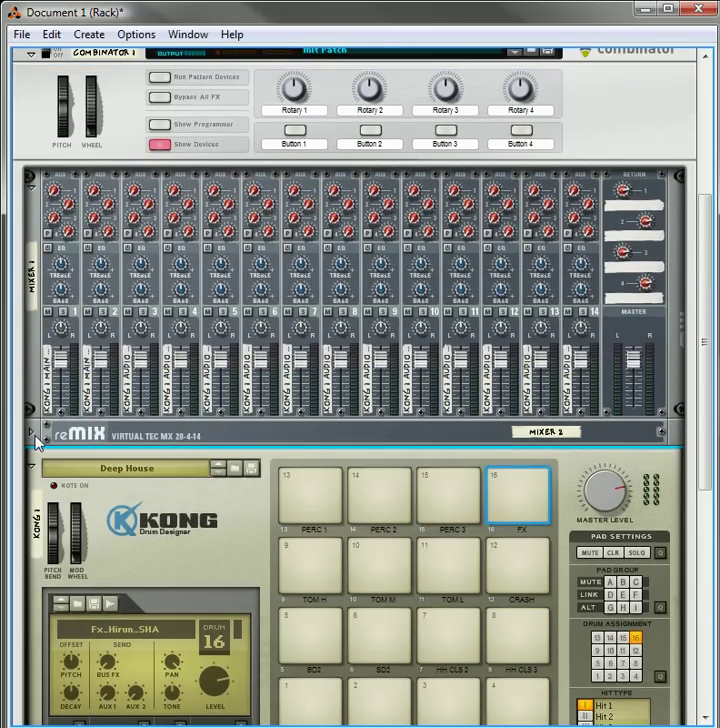
# Play drums 1 to 14 and watch each reach its own Mixer 1 channel
pyautogui.scroll(-2, 303, 600)
pyautogui.click(300, 637)
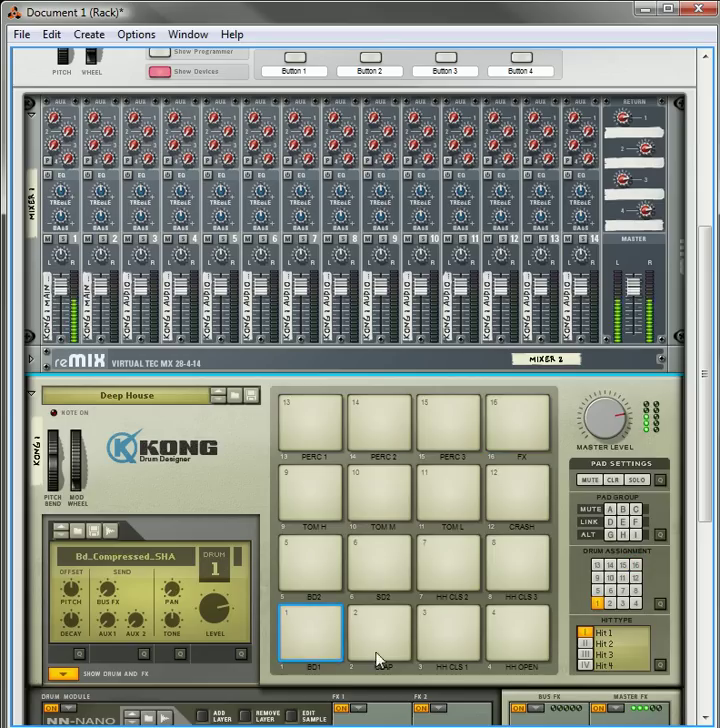
pyautogui.click(385, 655)
pyautogui.click(450, 655)
pyautogui.click(513, 650)
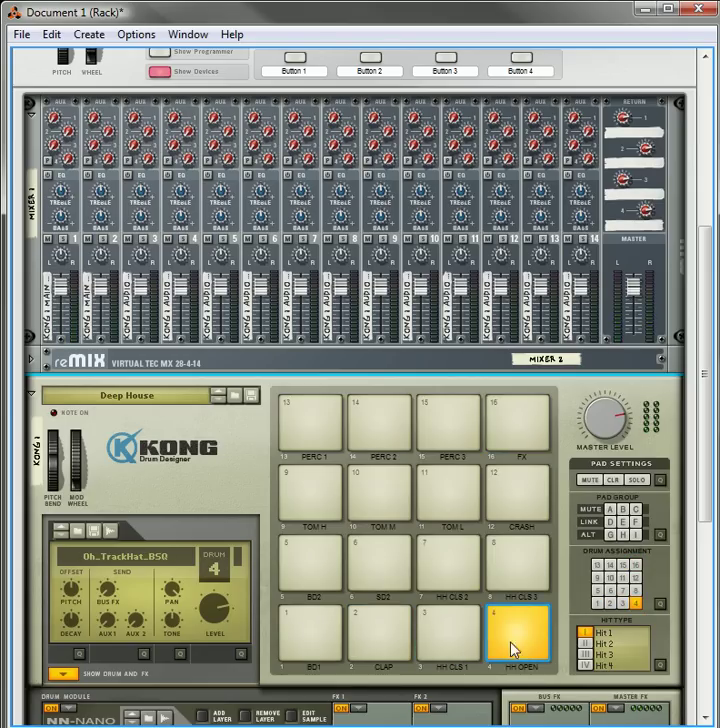
pyautogui.click(334, 569)
pyautogui.click(382, 569)
pyautogui.click(439, 567)
pyautogui.click(515, 569)
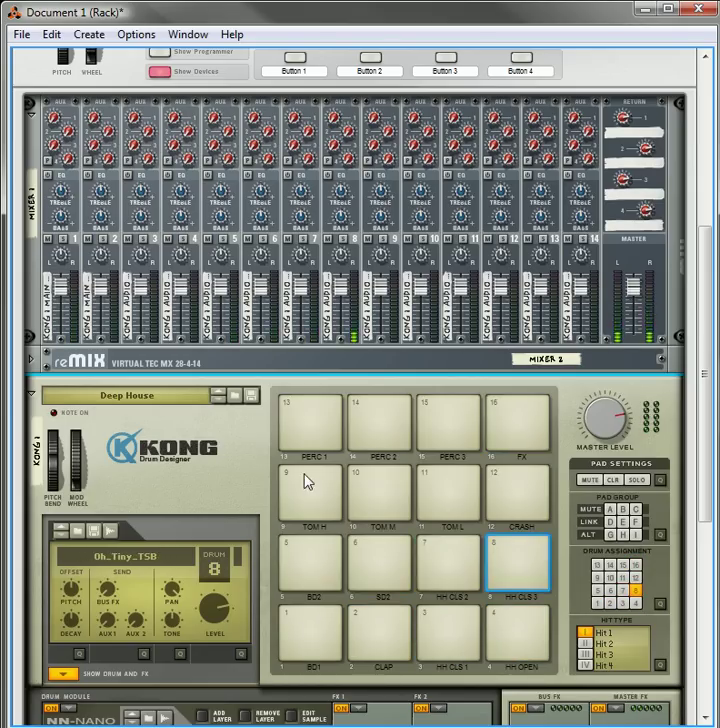
pyautogui.click(307, 487)
pyautogui.click(367, 502)
pyautogui.click(463, 502)
pyautogui.click(528, 508)
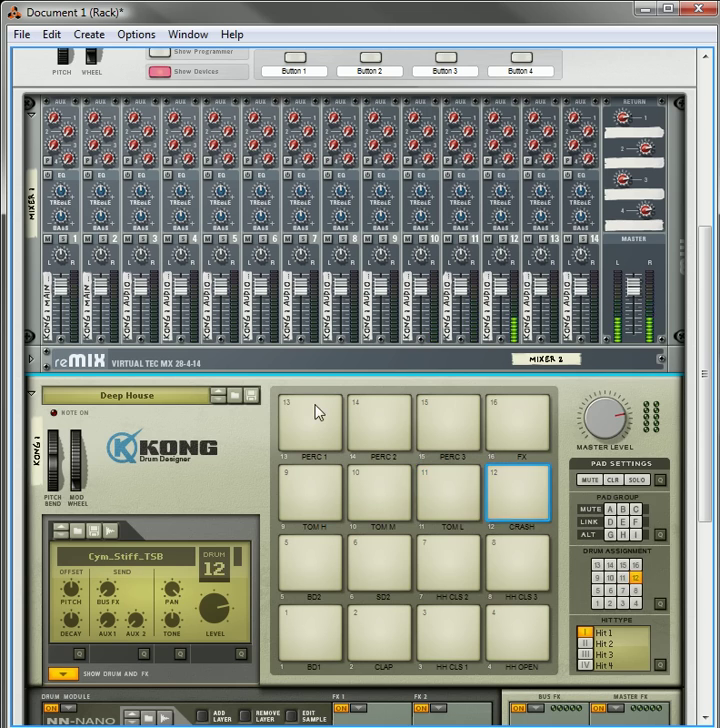
pyautogui.click(317, 411)
pyautogui.click(367, 419)
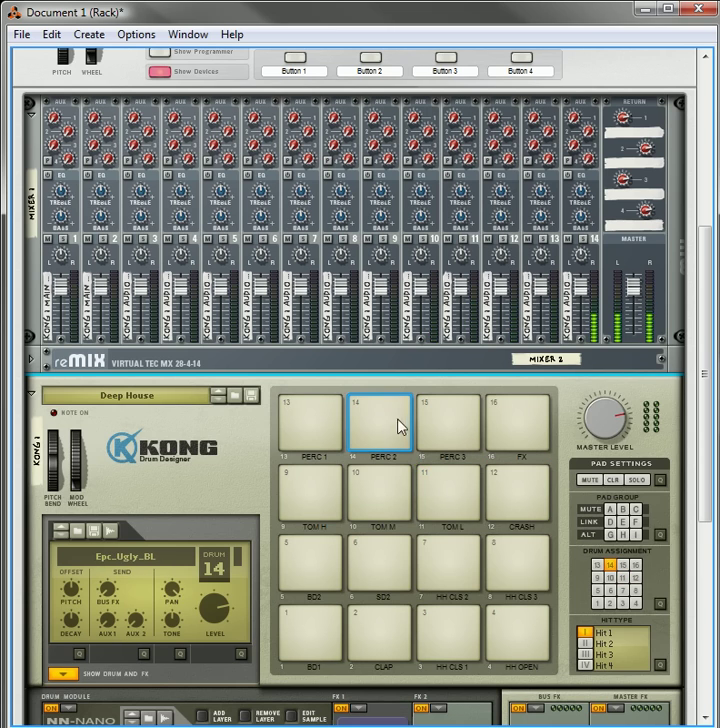
# Unfold Mixer 2 and play drums 15 and 16 to confirm its channels respond
pyautogui.click(32, 358)
pyautogui.scroll(-3, 368, 553)
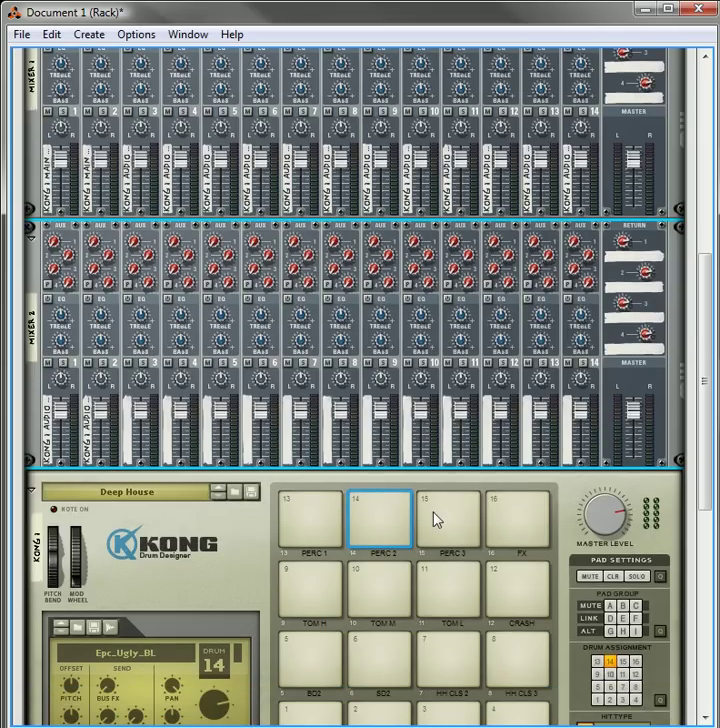
pyautogui.click(471, 531)
pyautogui.click(530, 541)
# Inspect the Kong-to-mixer cabling on the rack's back, then return to the front
pyautogui.scroll(3, 172, 366)
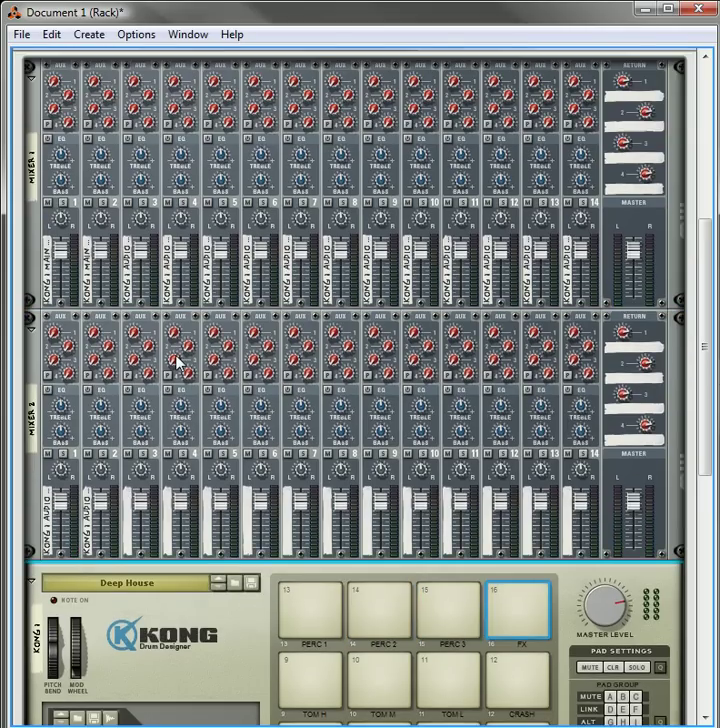
pyautogui.scroll(1, 174, 369)
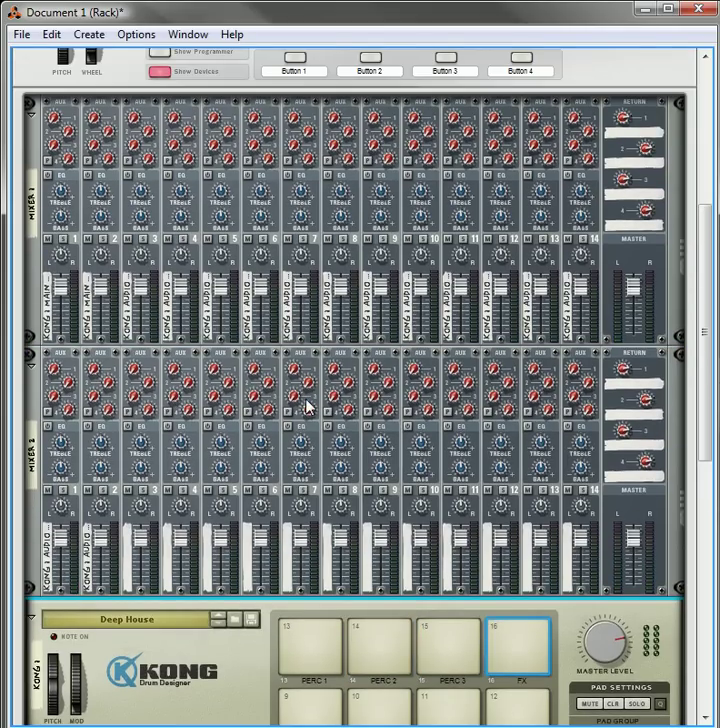
pyautogui.scroll(-5, 416, 553)
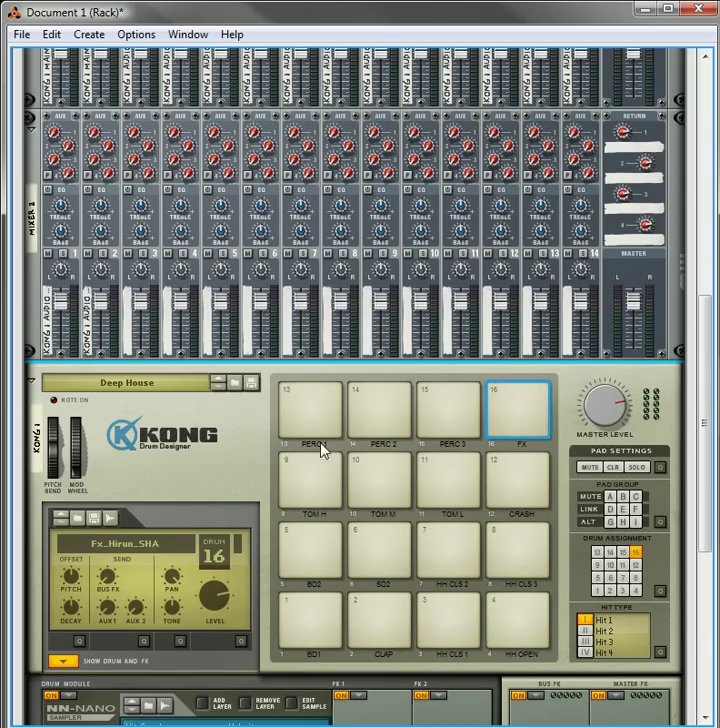
pyautogui.scroll(3, 294, 438)
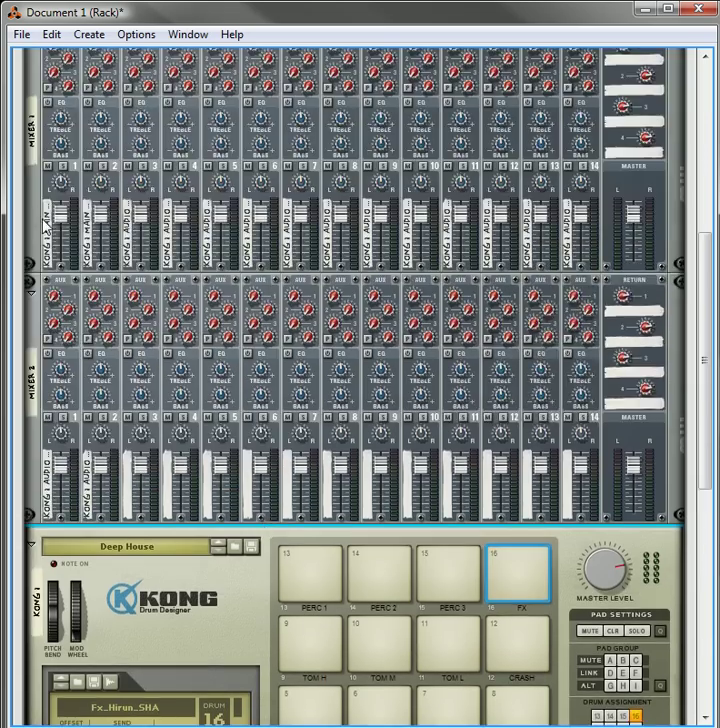
pyautogui.press('Tab')
pyautogui.scroll(2, 158, 357)
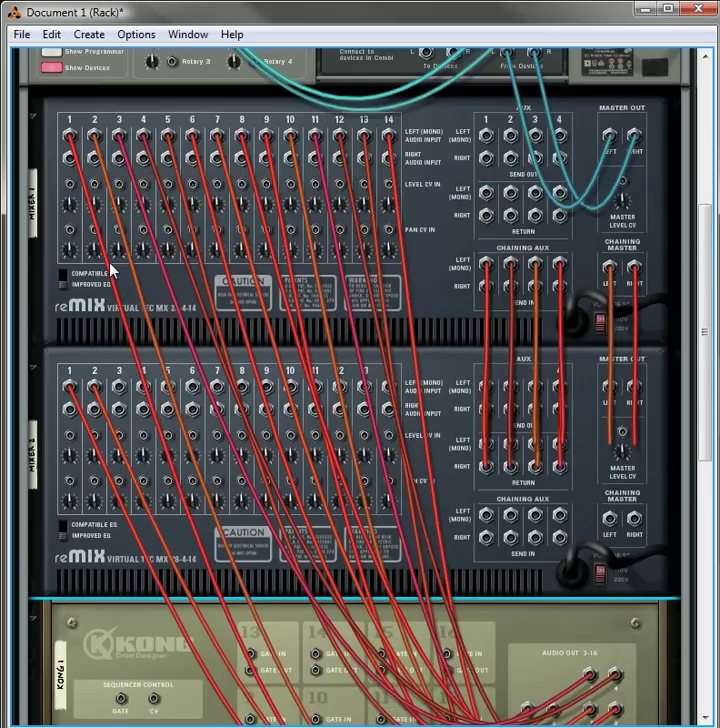
pyautogui.press('Tab')
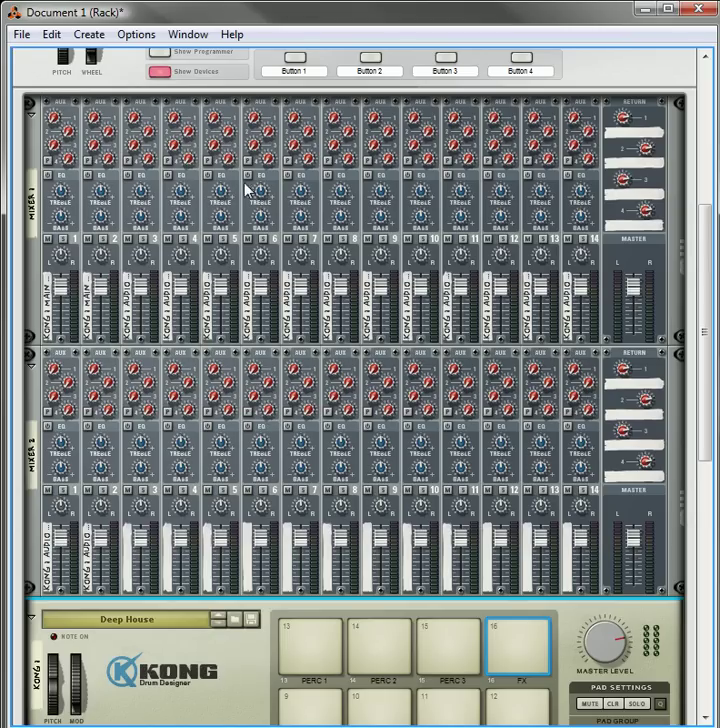
# Fold Mixer 2 and Mixer 1 down to thin strips
pyautogui.scroll(-3, 484, 300)
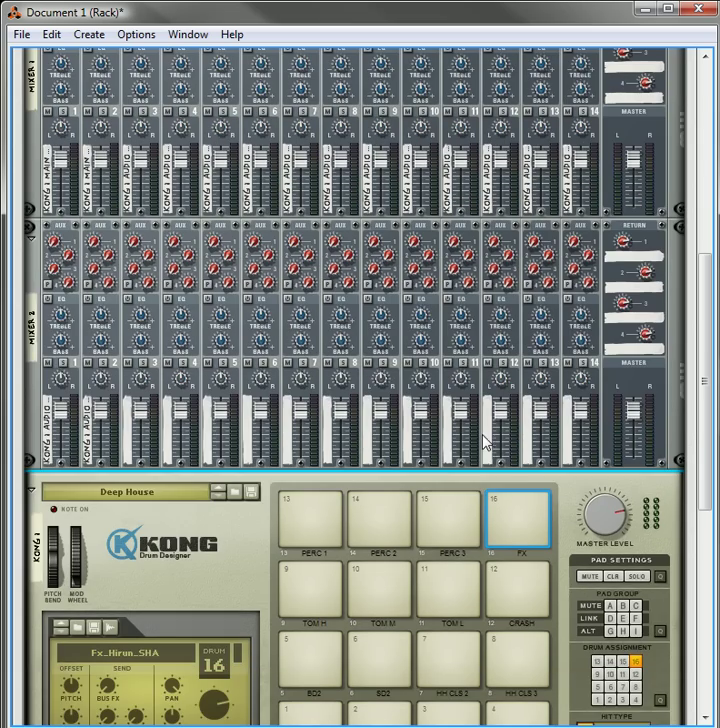
pyautogui.click(32, 240)
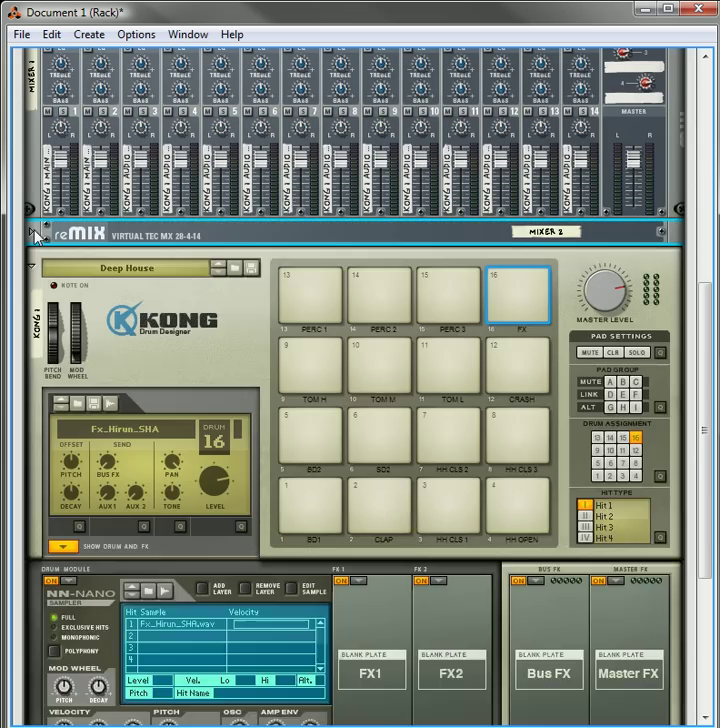
pyautogui.scroll(3, 24, 145)
pyautogui.click(32, 114)
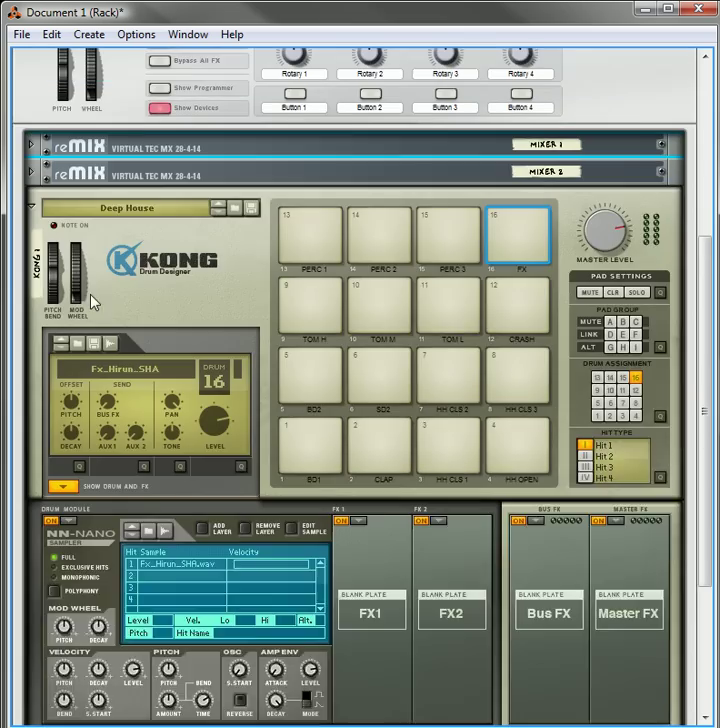
pyautogui.scroll(3, 80, 300)
# Collapse Kong's drum module and FX section
pyautogui.scroll(-4, 423, 524)
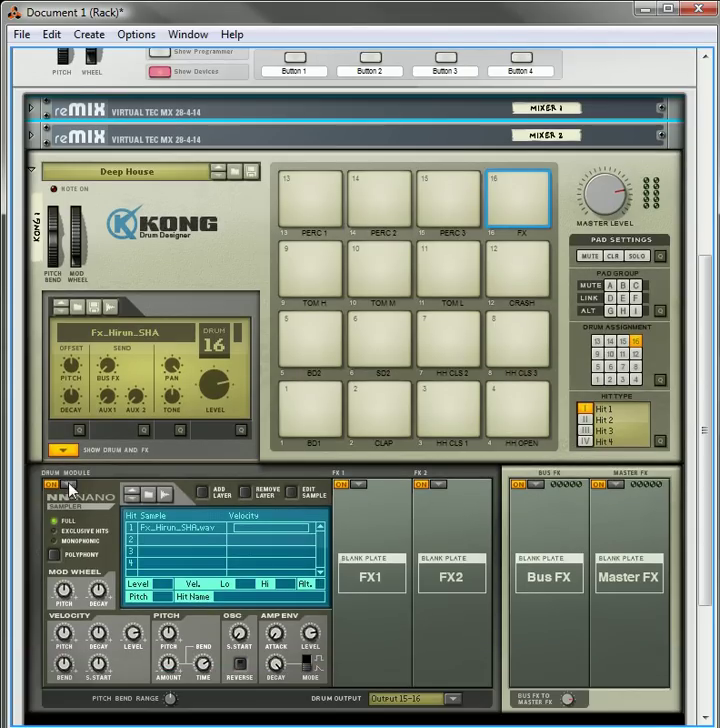
pyautogui.click(63, 451)
pyautogui.scroll(1, 393, 420)
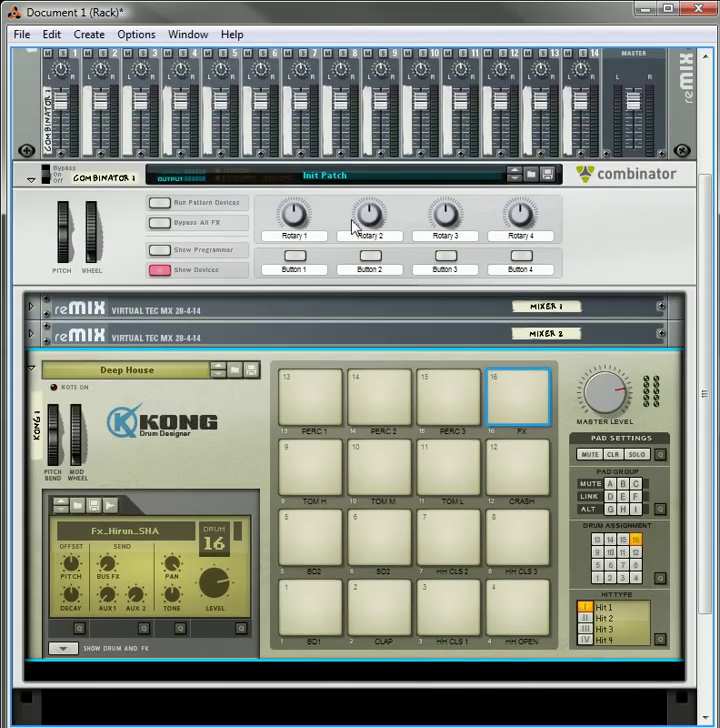